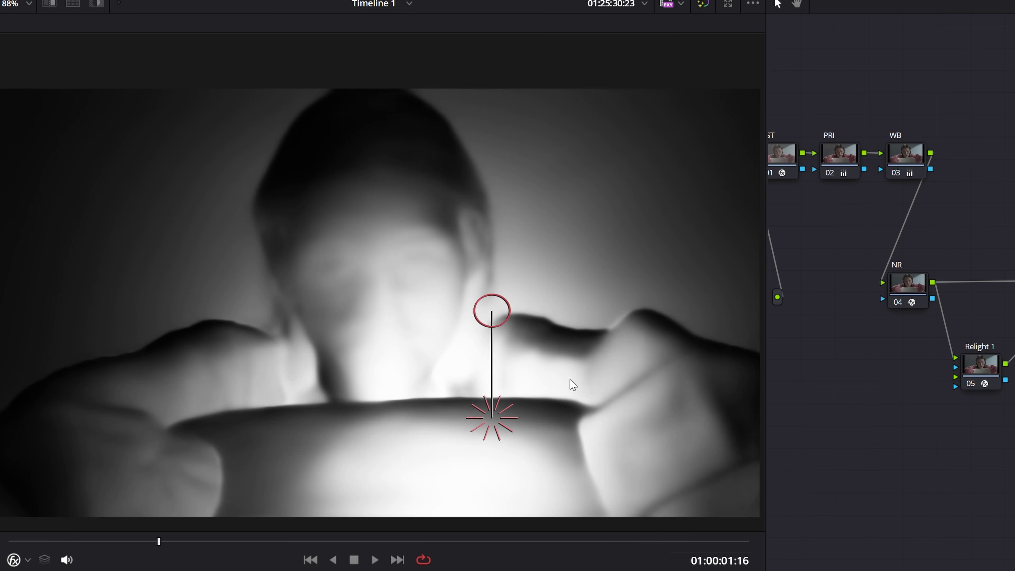
# Go to the Color page and spread out the NR and final CST nodes
pyautogui.moveTo(571, 381)
pyautogui.mouseDown()
pyautogui.moveTo(684, 188)
pyautogui.moveTo(607, 374)
pyautogui.mouseUp()
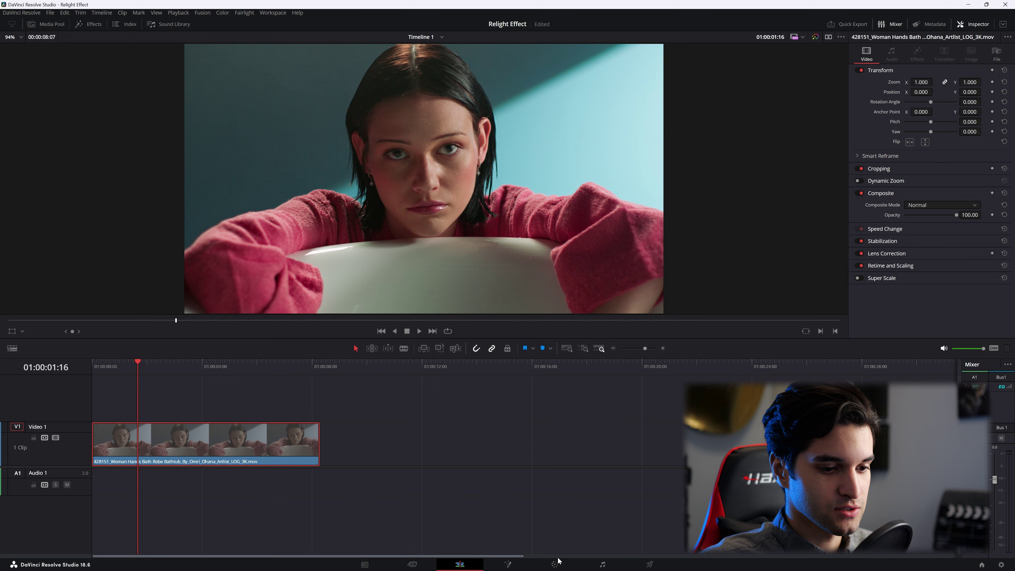
pyautogui.click(556, 563)
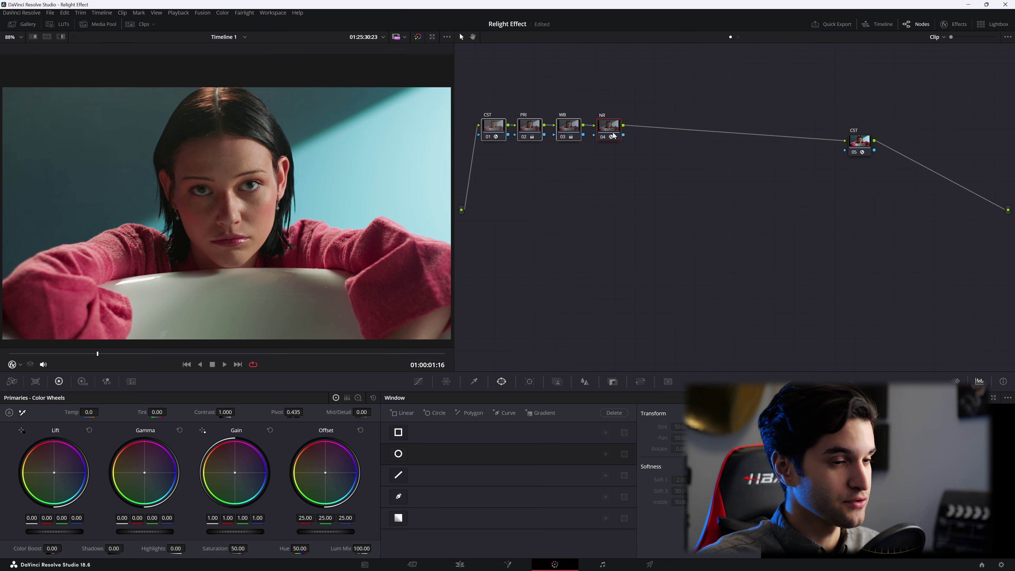
pyautogui.moveTo(614, 136); pyautogui.dragTo(584, 220)
pyautogui.click(864, 147)
pyautogui.moveTo(864, 147); pyautogui.dragTo(917, 120)
# Add two serial nodes after NR with Alt+S and tidy their positions
pyautogui.moveTo(584, 217); pyautogui.dragTo(584, 220)
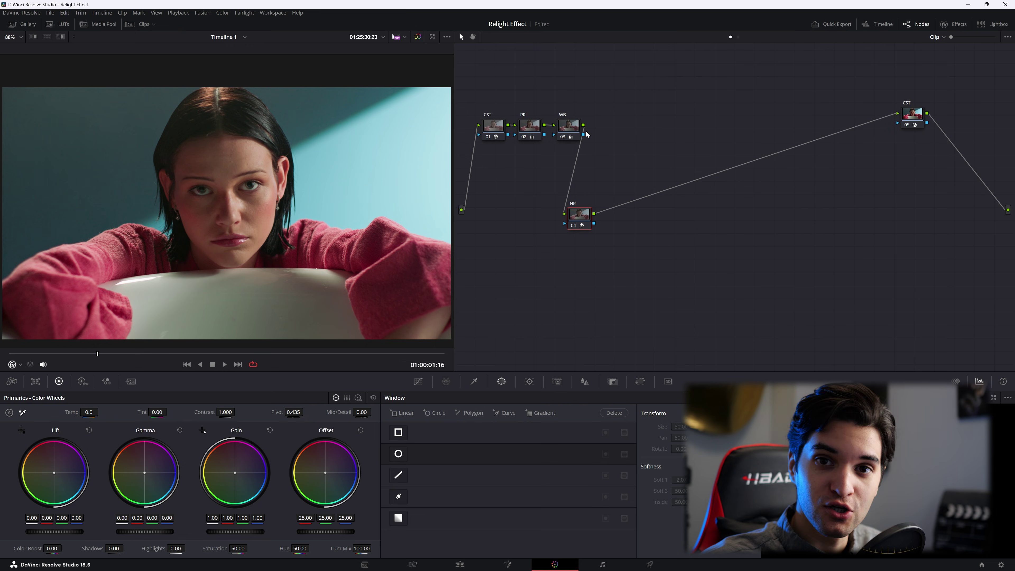
pyautogui.hotkey('alt', 's')
pyautogui.hotkey('alt', 's')
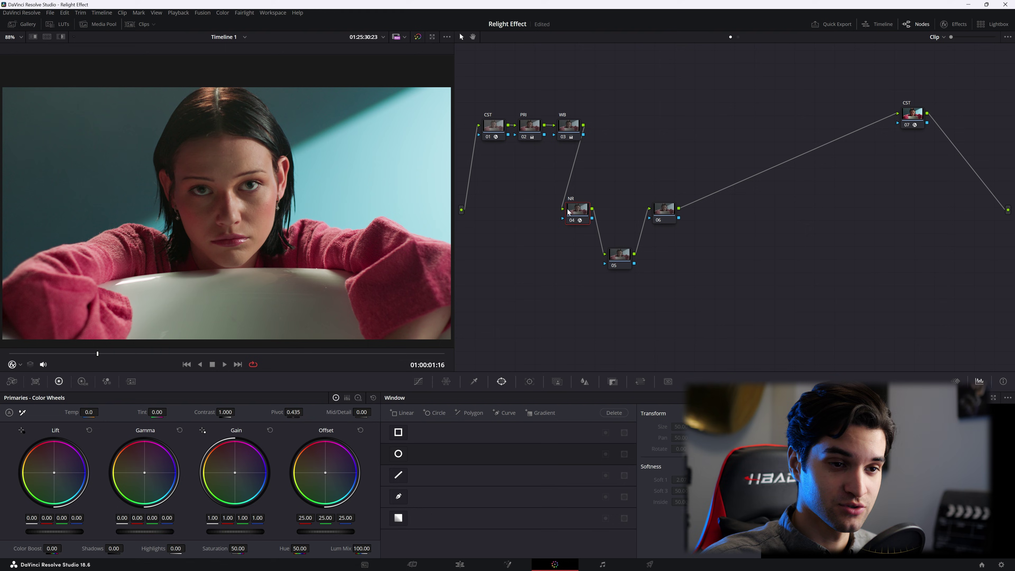
pyautogui.moveTo(569, 216); pyautogui.dragTo(565, 209)
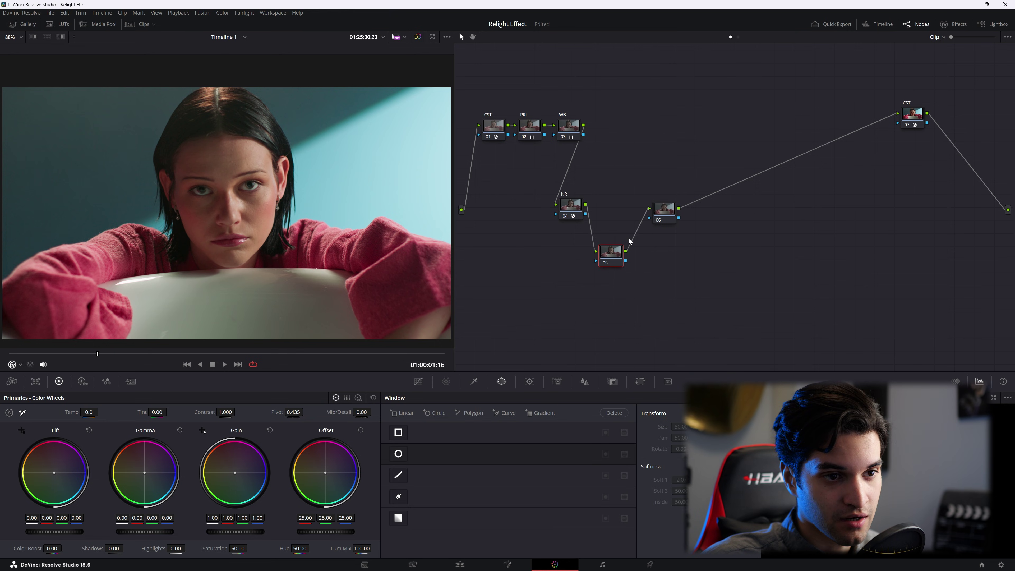
pyautogui.moveTo(666, 217); pyautogui.dragTo(662, 214)
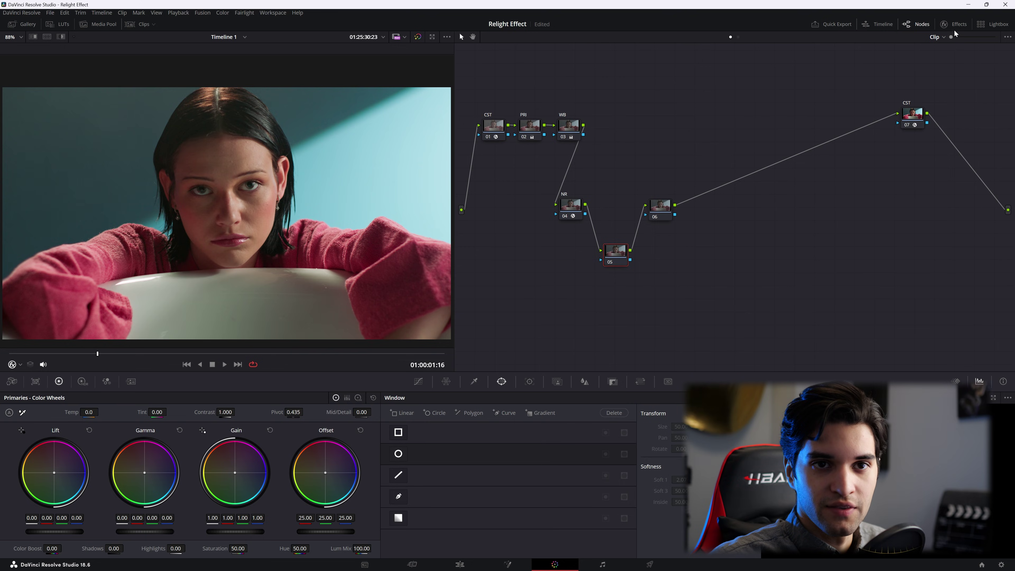
# Search the Effects library for 'reli' and apply Relight to nodes 05 and 06
pyautogui.click(956, 25)
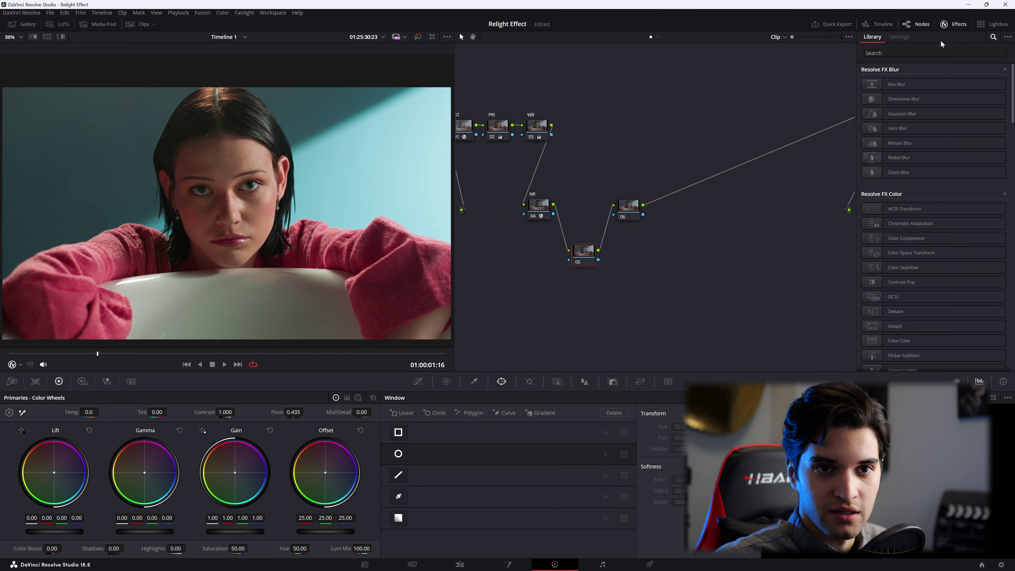
pyautogui.click(931, 52)
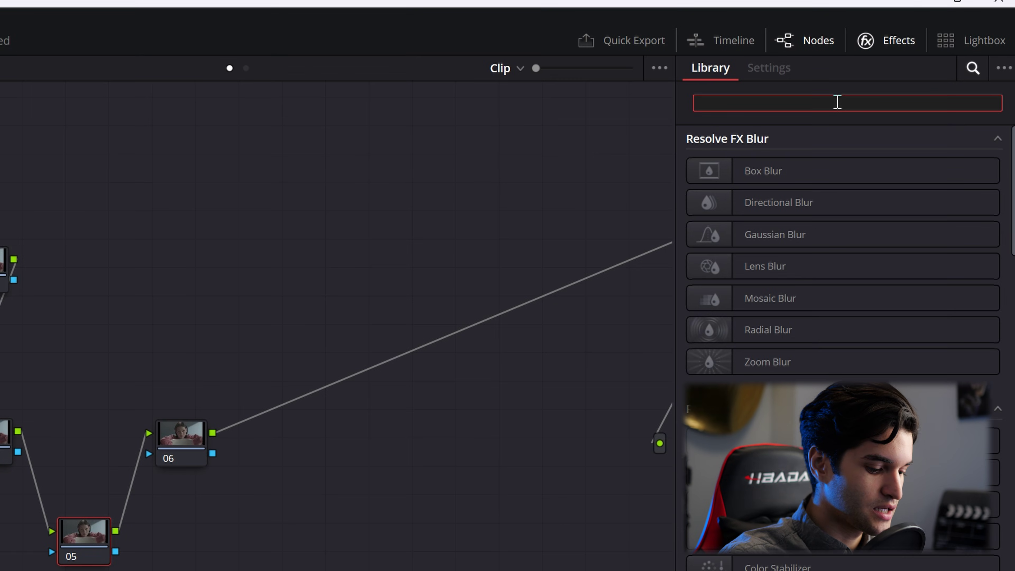
pyautogui.write('relight')
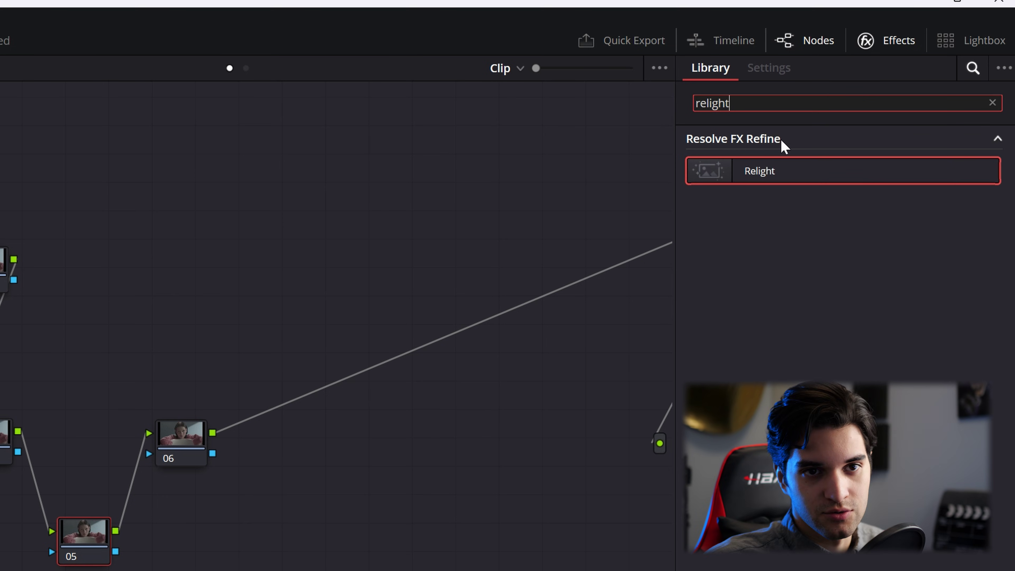
pyautogui.moveTo(753, 169); pyautogui.dragTo(95, 544)
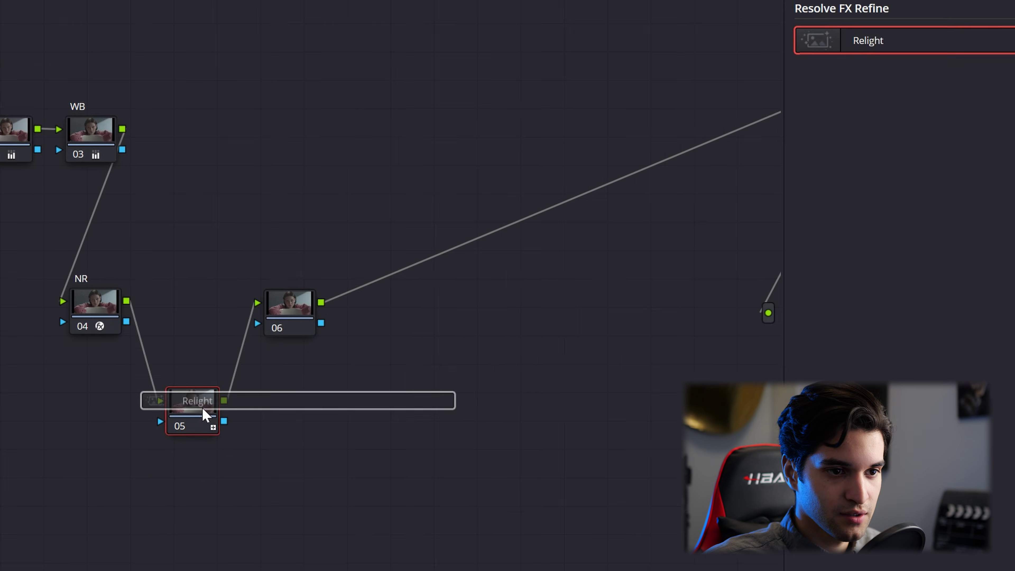
pyautogui.moveTo(203, 408); pyautogui.dragTo(203, 408)
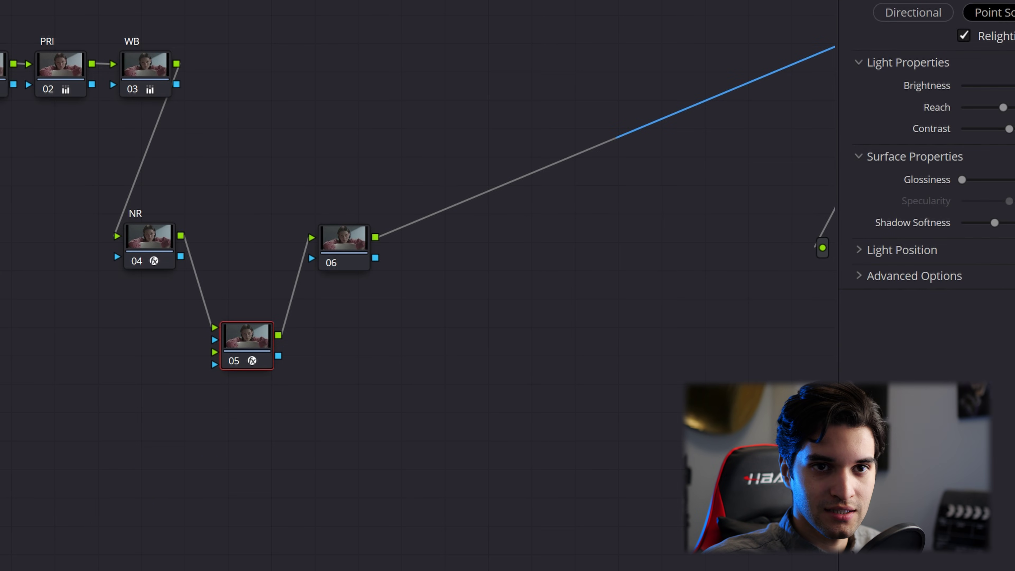
pyautogui.click(336, 254)
pyautogui.moveTo(975, 0); pyautogui.dragTo(346, 248)
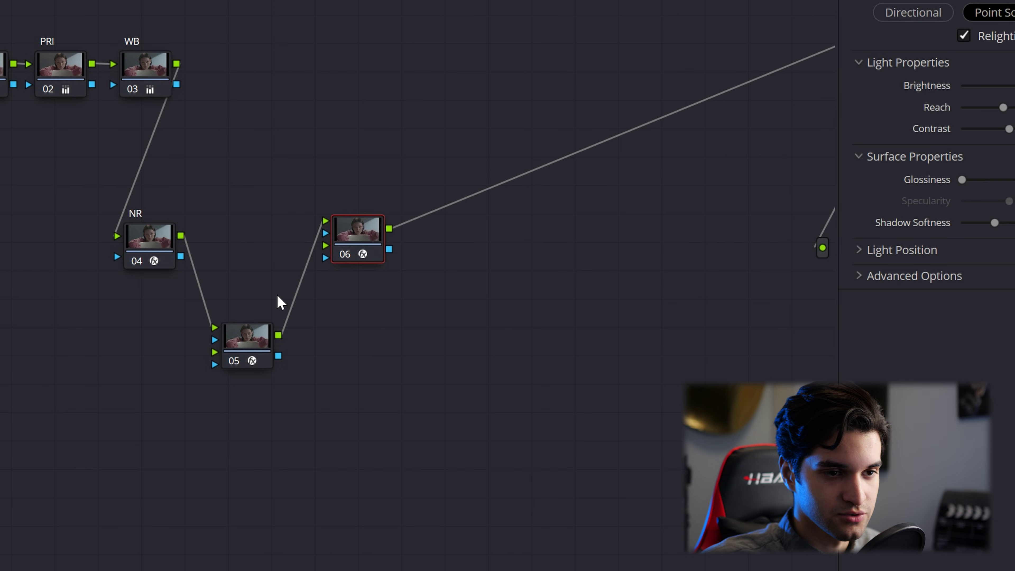
pyautogui.moveTo(250, 356); pyautogui.dragTo(256, 346)
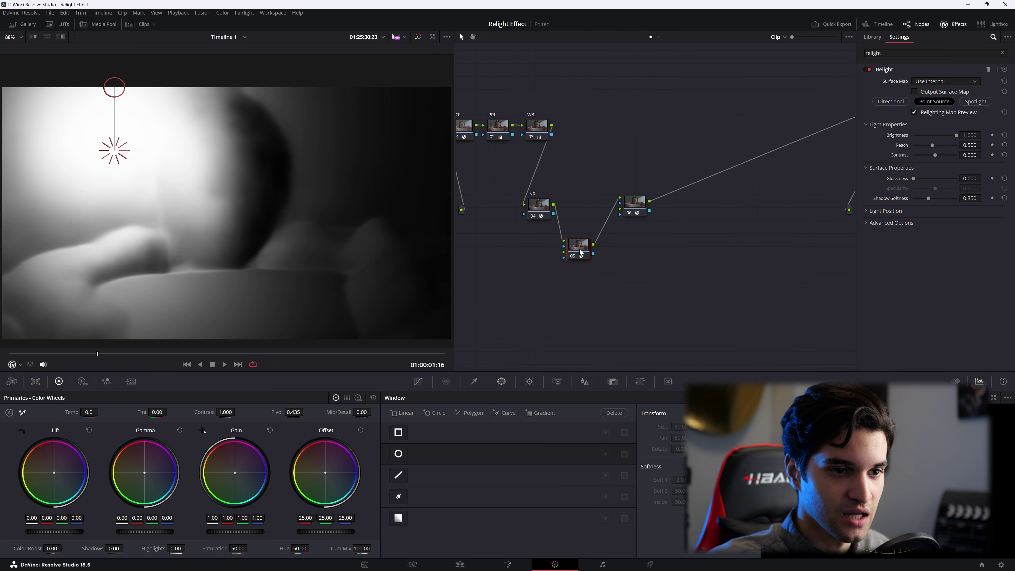
# Label node 05 'Relight 1' and node 06 'Relight 2'
pyautogui.rightClick(581, 252)
pyautogui.click(598, 259)
pyautogui.write('Re')
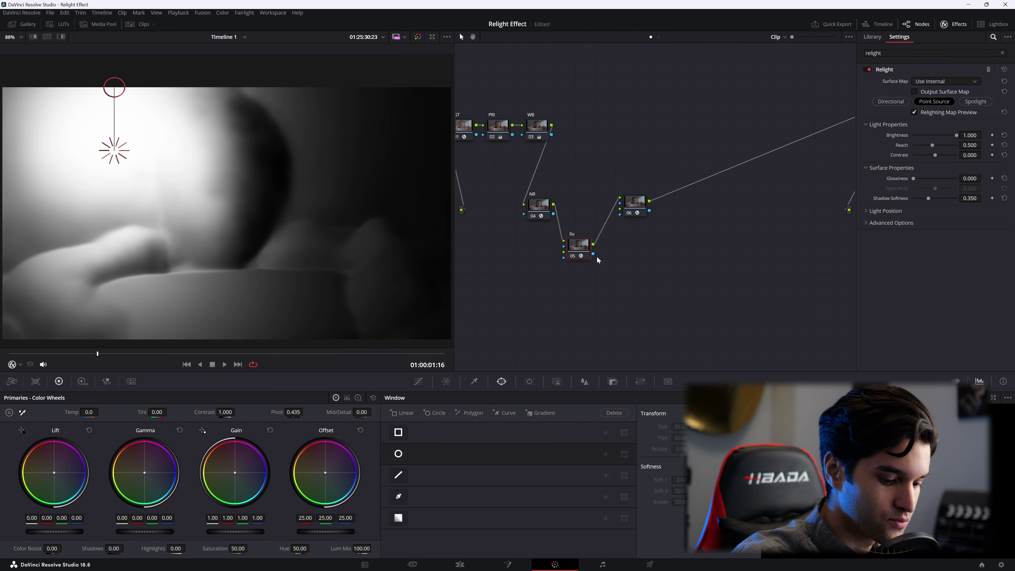
pyautogui.write('light 1')
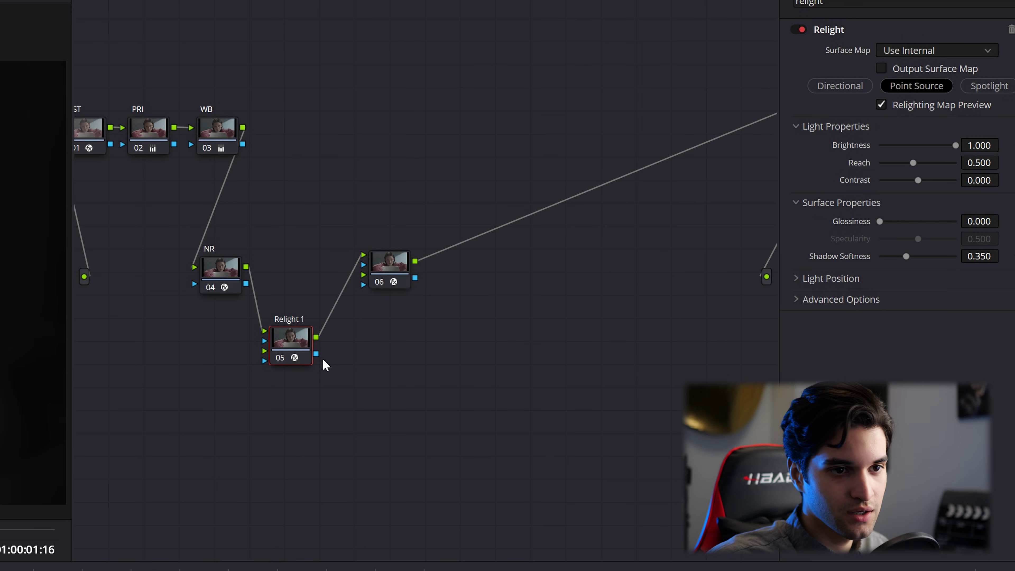
pyautogui.rightClick(378, 264)
pyautogui.click(410, 290)
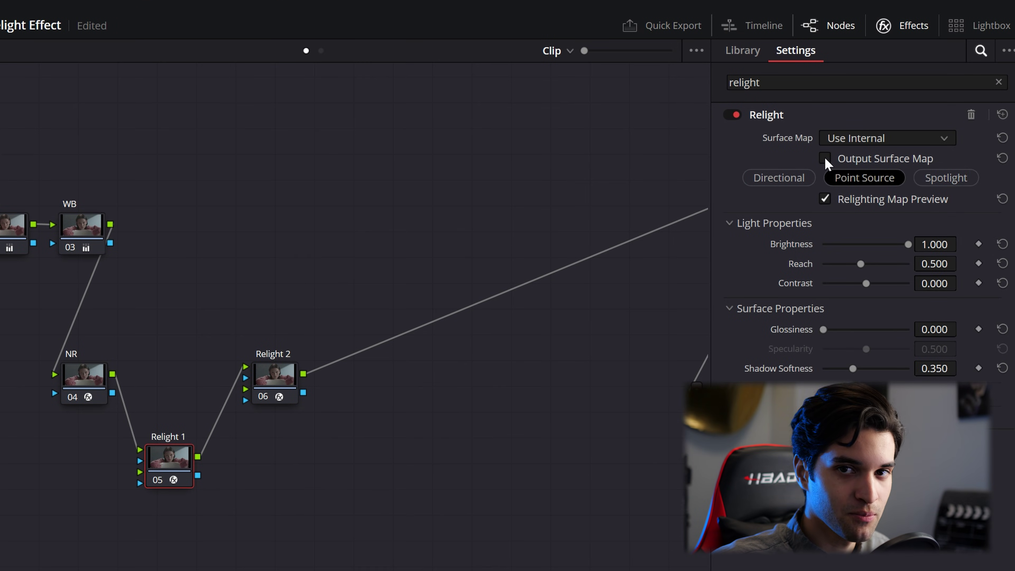
# Enable Output Surface Map on Relight 1 and set Relight 2's surface map to Use Input 2
pyautogui.click(825, 159)
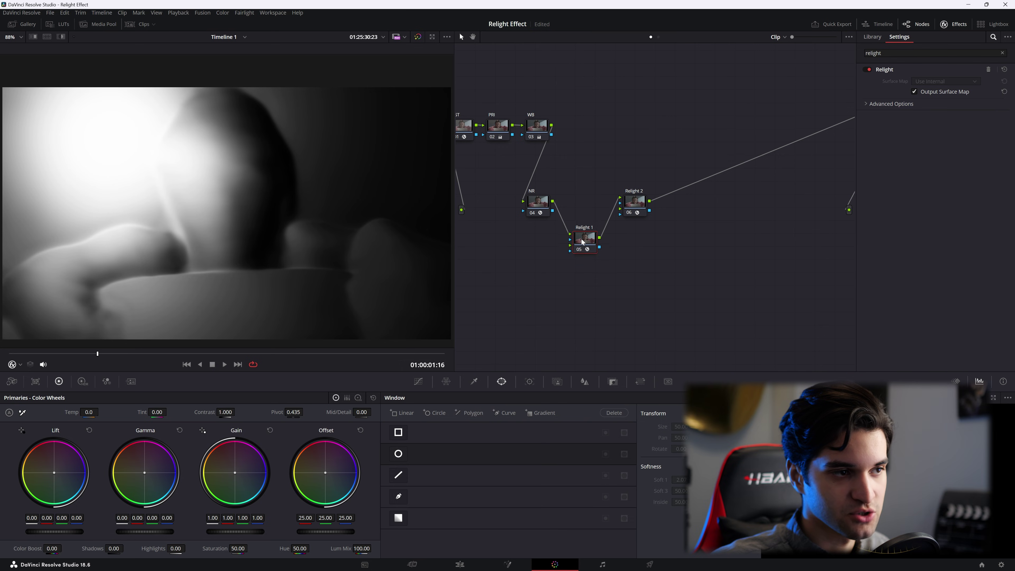
pyautogui.moveTo(583, 242); pyautogui.dragTo(580, 248)
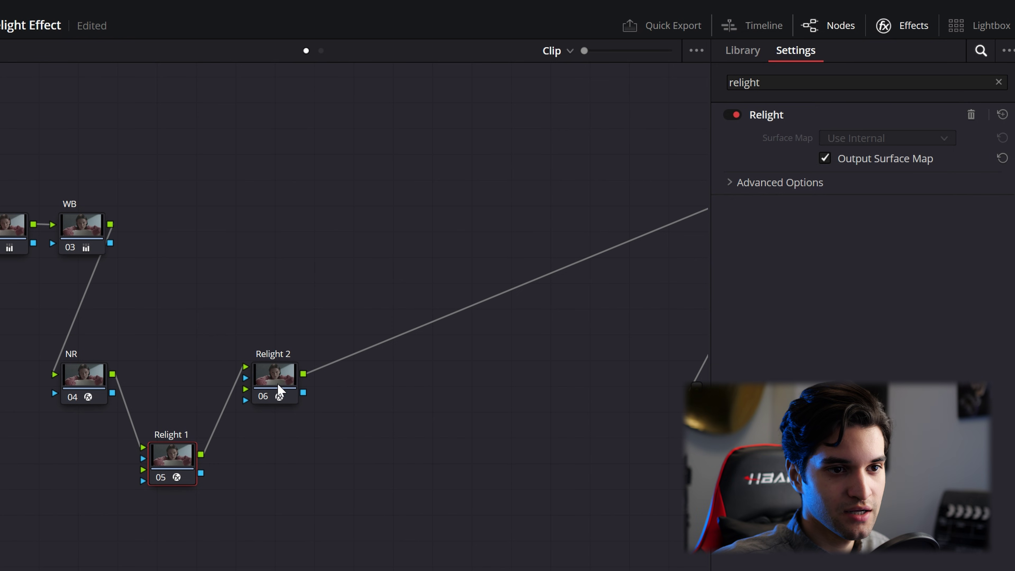
pyautogui.click(638, 208)
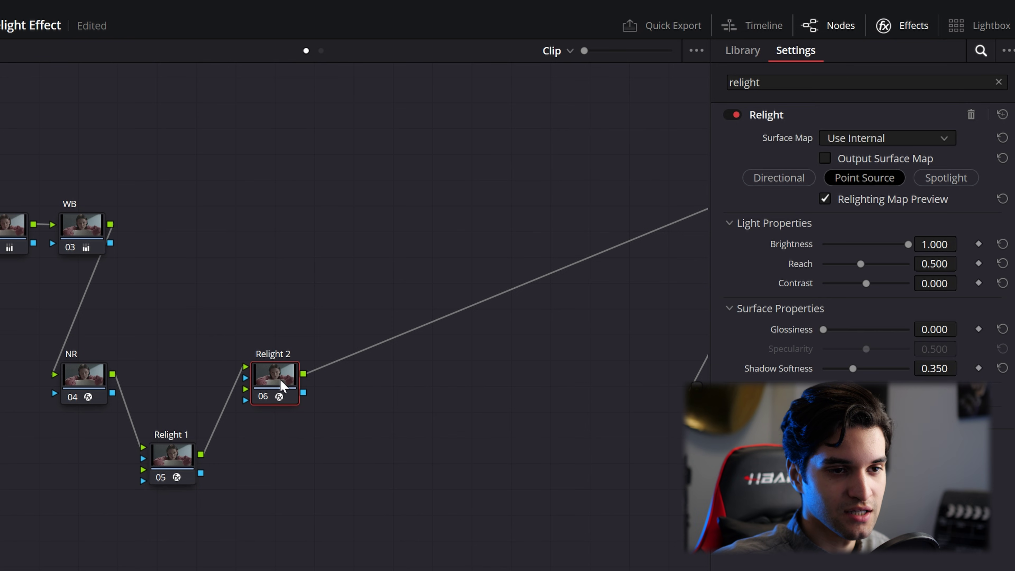
pyautogui.click(864, 140)
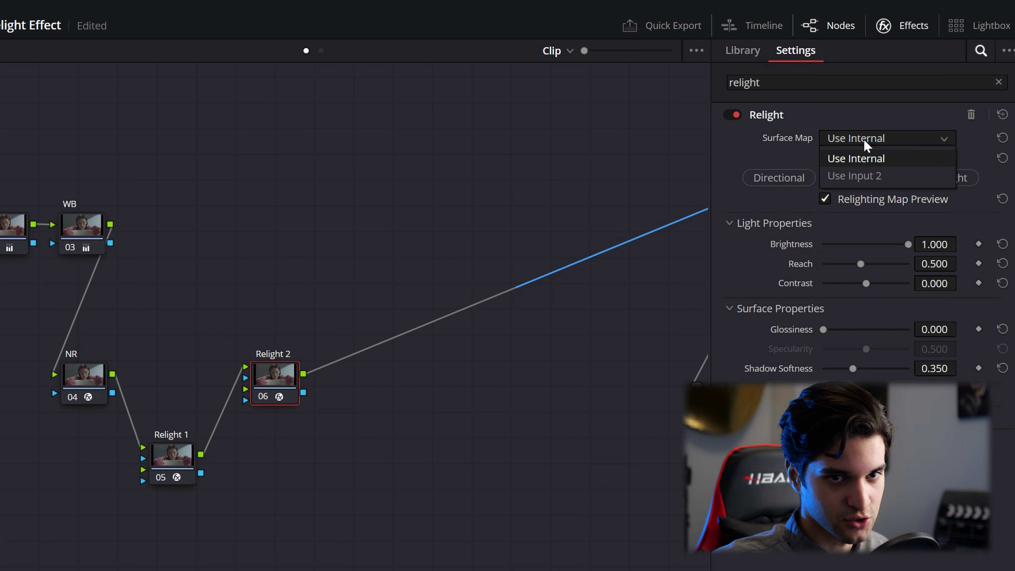
pyautogui.click(875, 176)
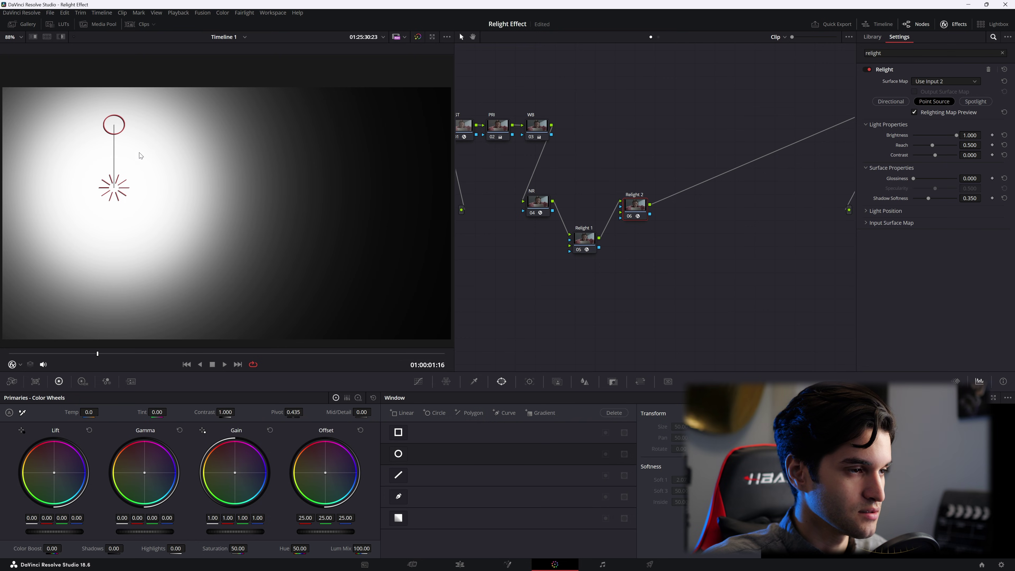
# Delete the Relight 1–Relight 2 link and wire Relight 1 into Relight 2's third input
pyautogui.moveTo(596, 231); pyautogui.dragTo(592, 242)
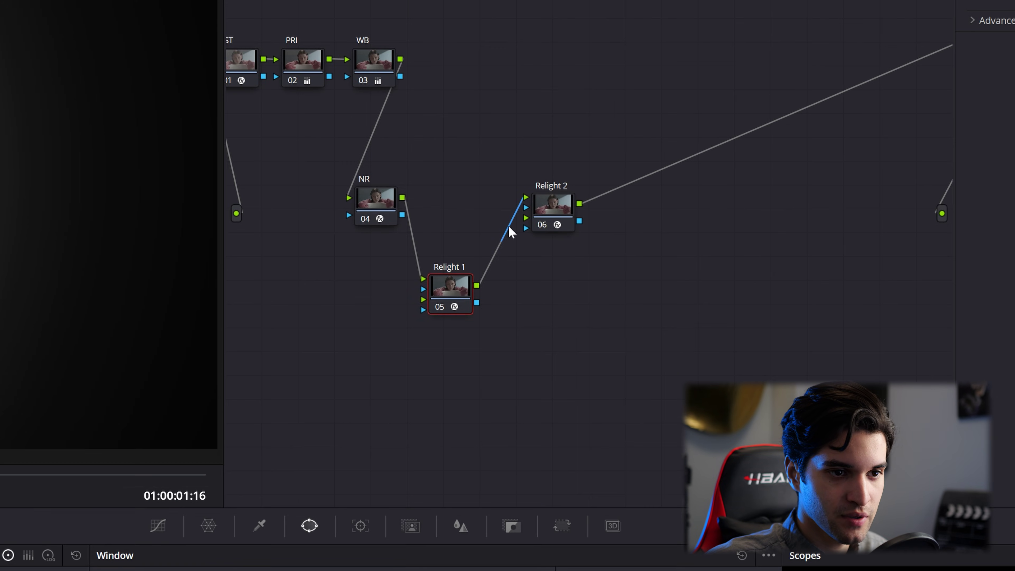
pyautogui.click(610, 219)
pyautogui.press('Delete')
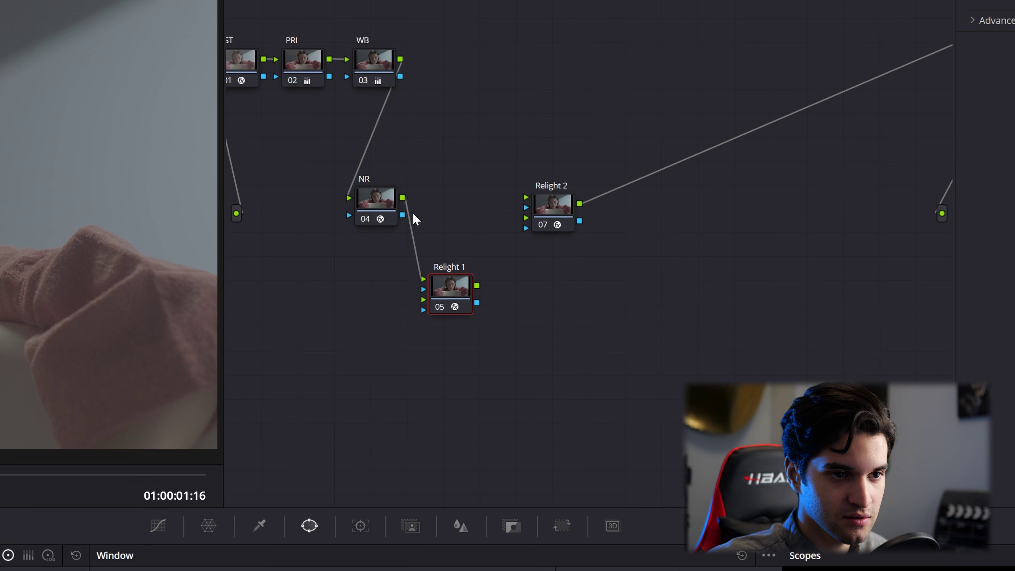
pyautogui.moveTo(459, 295); pyautogui.dragTo(464, 291)
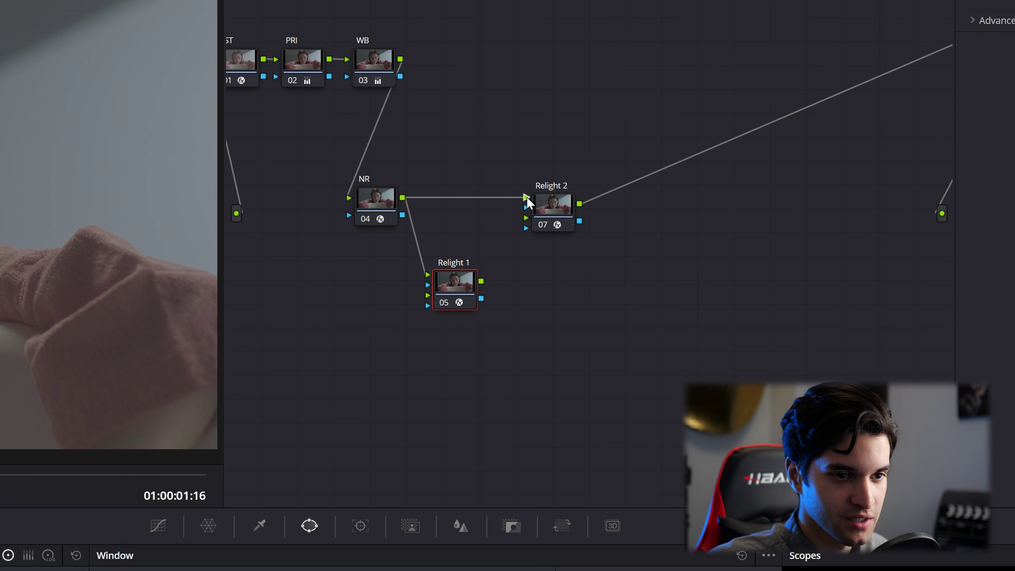
pyautogui.moveTo(480, 282); pyautogui.dragTo(527, 218)
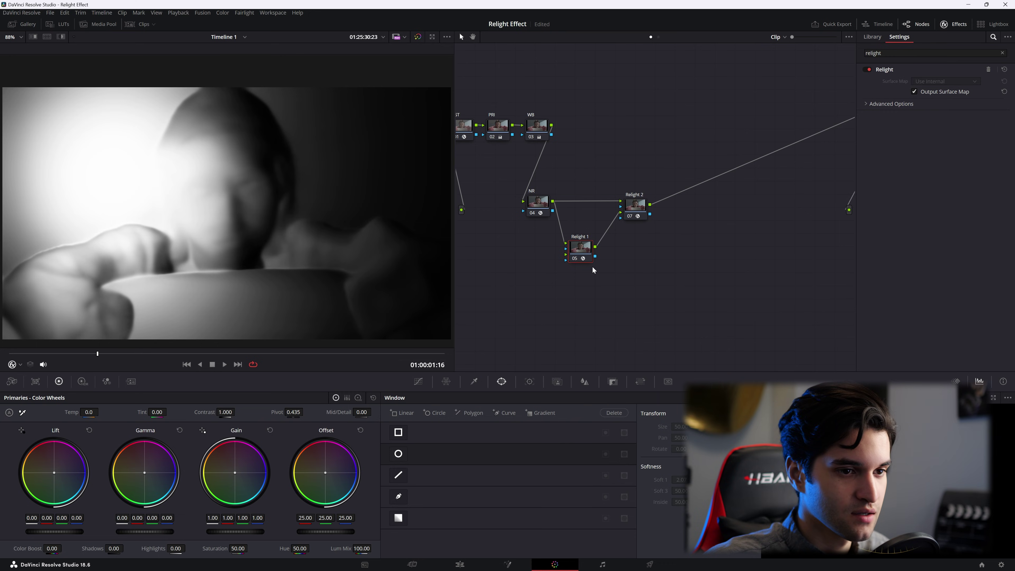
pyautogui.click(637, 205)
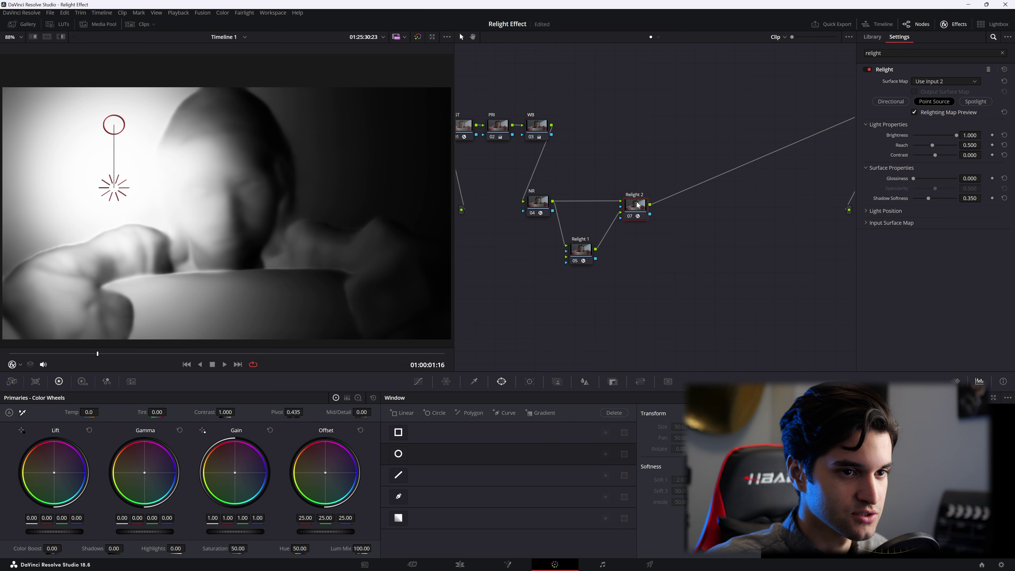
# Place the point light at the frame's upper right and narrow its radius
pyautogui.moveTo(108, 176); pyautogui.dragTo(89, 172)
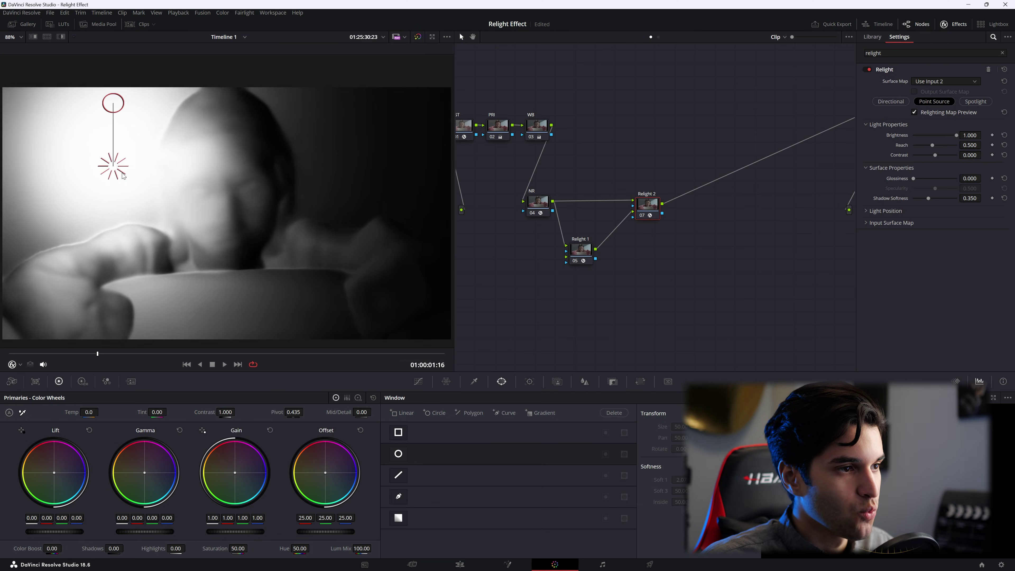
pyautogui.moveTo(123, 176); pyautogui.dragTo(366, 171)
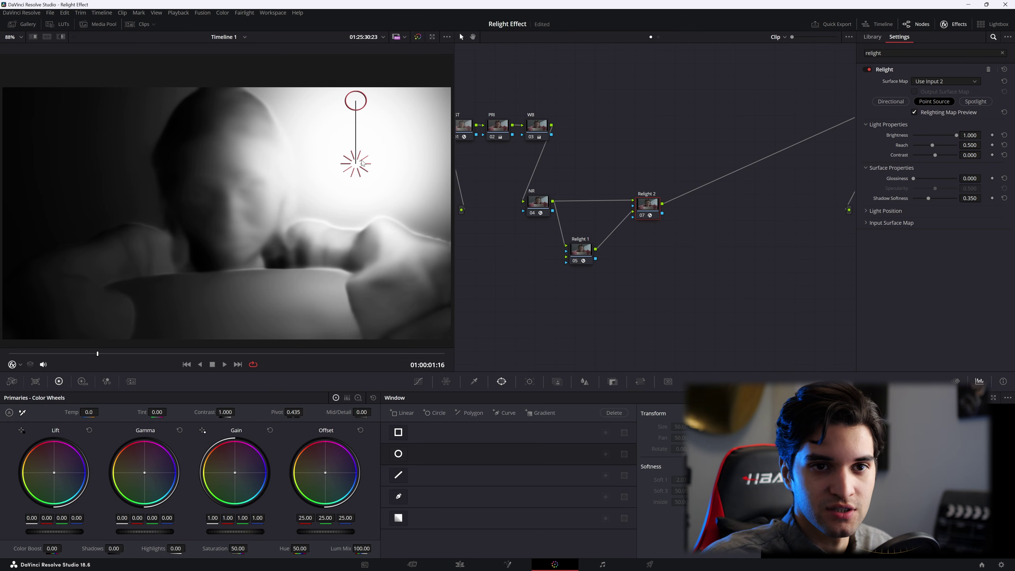
pyautogui.moveTo(362, 163); pyautogui.dragTo(338, 155)
pyautogui.moveTo(338, 98); pyautogui.dragTo(337, 129)
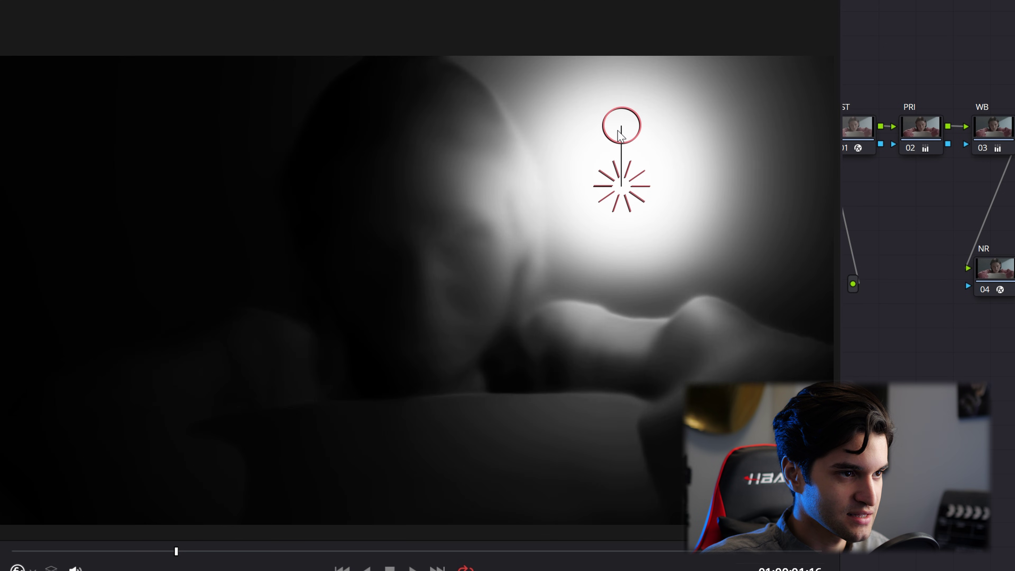
# Set the point light's Brightness to 1.000, Reach 0.662 and Contrast -0.248
pyautogui.moveTo(619, 135); pyautogui.dragTo(640, 136)
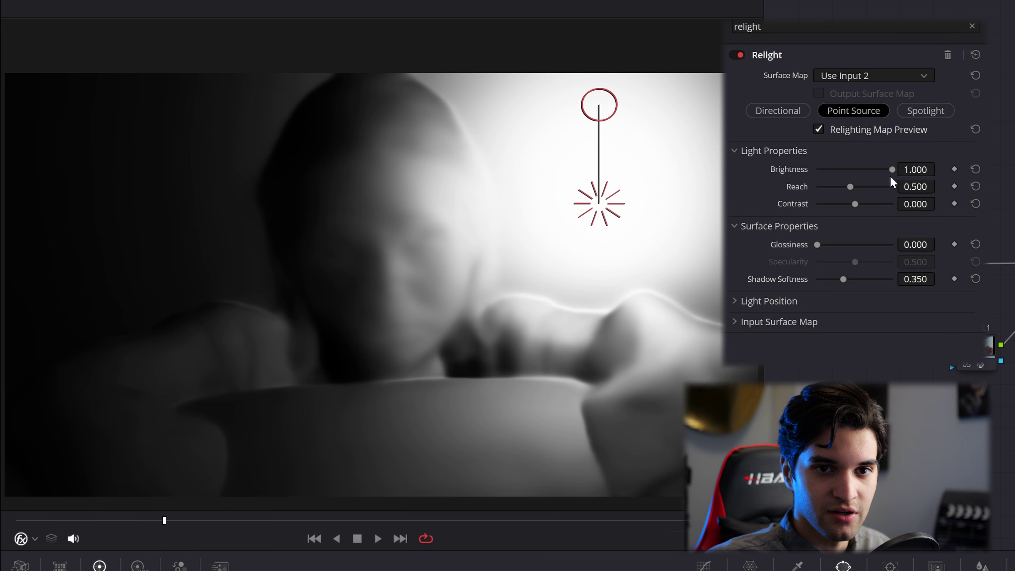
pyautogui.moveTo(956, 135); pyautogui.dragTo(947, 139)
pyautogui.moveTo(874, 172)
pyautogui.mouseDown()
pyautogui.moveTo(847, 172)
pyautogui.moveTo(894, 169)
pyautogui.mouseUp()
pyautogui.moveTo(850, 186); pyautogui.dragTo(861, 209)
# Set Glossiness 0.156, Specularity 0.147, Shadow Softness 0.257 and Light Source X 0.818
pyautogui.moveTo(818, 245); pyautogui.dragTo(863, 247)
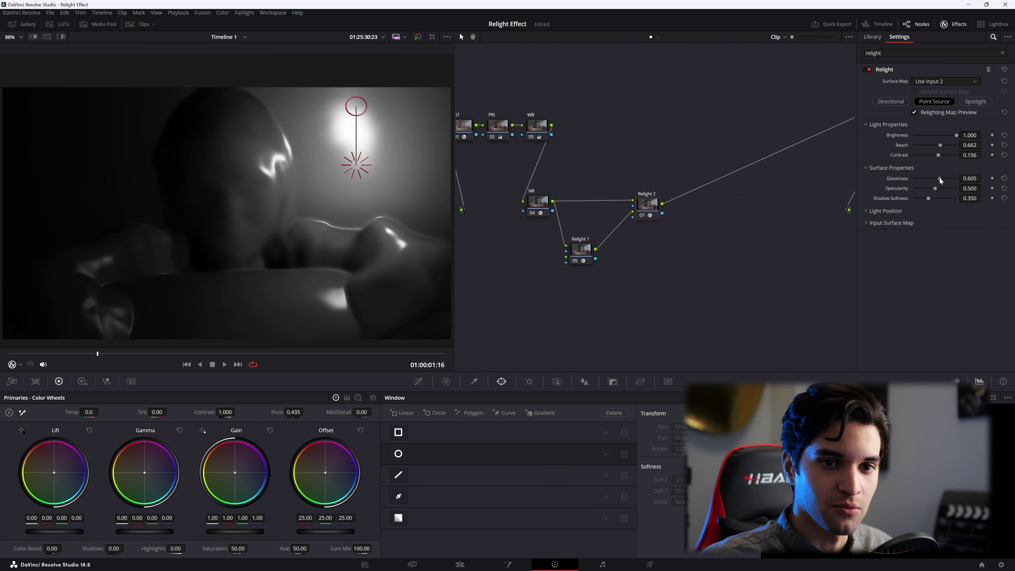
pyautogui.moveTo(939, 179); pyautogui.dragTo(921, 189)
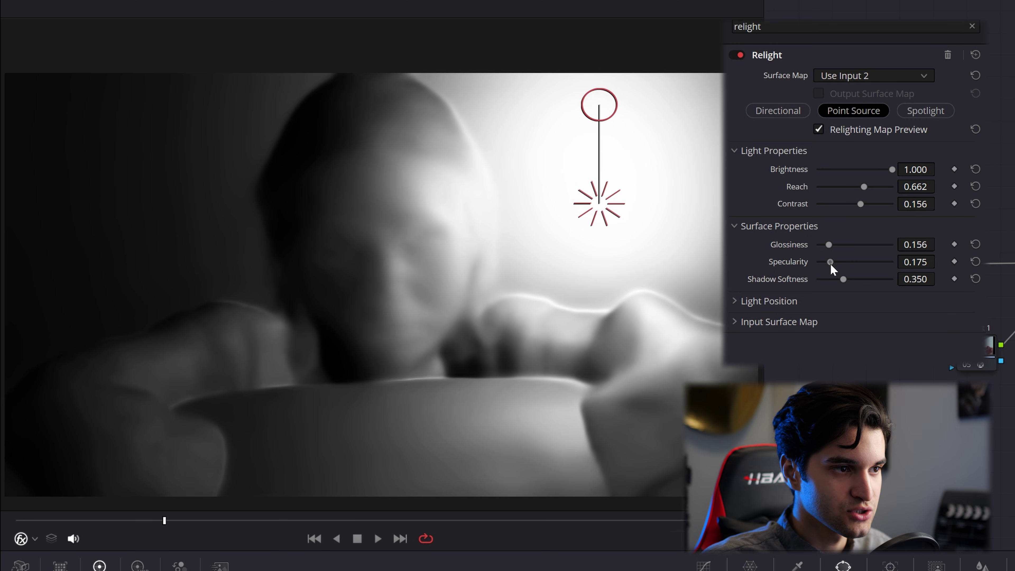
pyautogui.moveTo(831, 264); pyautogui.dragTo(829, 270)
pyautogui.moveTo(843, 279)
pyautogui.mouseDown()
pyautogui.moveTo(895, 278)
pyautogui.moveTo(829, 283)
pyautogui.moveTo(879, 281)
pyautogui.moveTo(837, 282)
pyautogui.mouseUp()
pyautogui.click(735, 301)
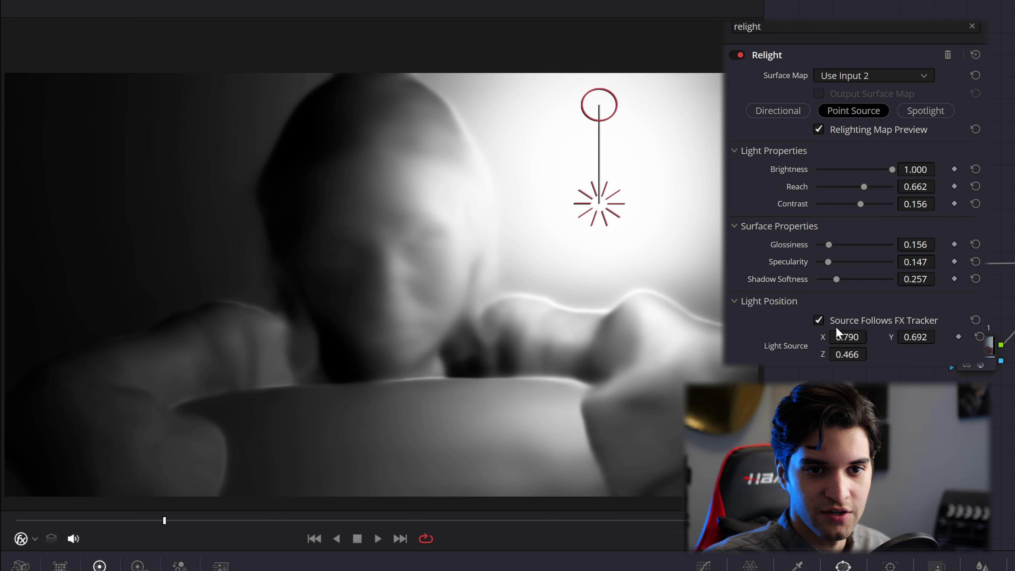
pyautogui.moveTo(851, 337)
pyautogui.mouseDown()
pyautogui.moveTo(871, 336)
pyautogui.moveTo(827, 337)
pyautogui.moveTo(877, 337)
pyautogui.moveTo(847, 337)
pyautogui.mouseUp()
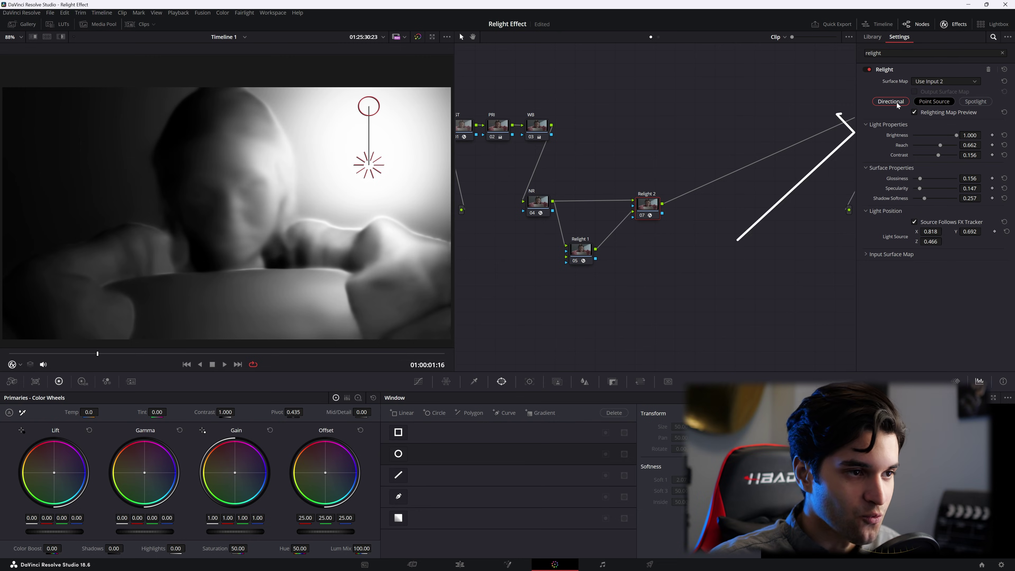
# Switch Relight 2 to a directional light and aim it from the right
pyautogui.click(891, 102)
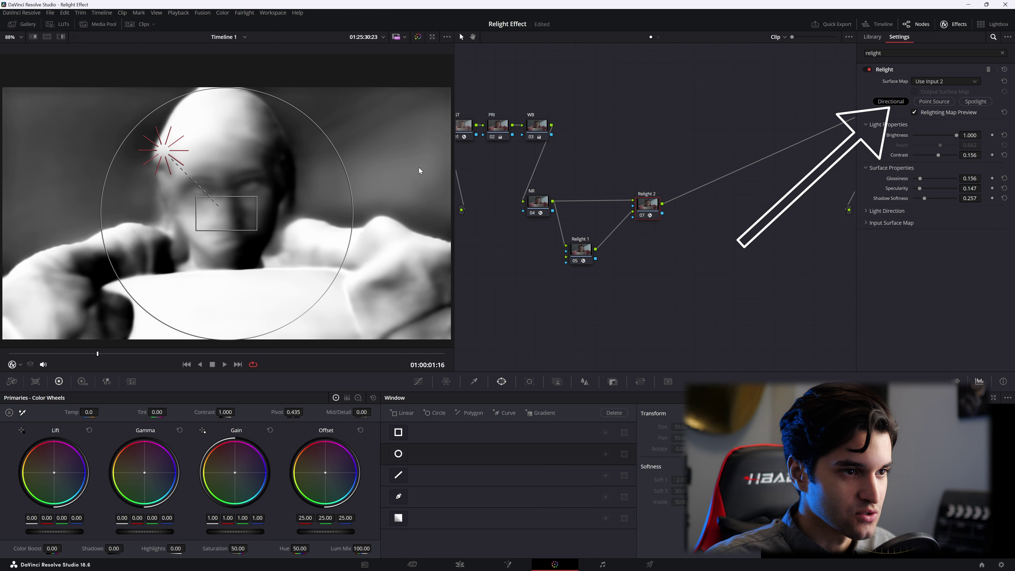
pyautogui.moveTo(171, 138); pyautogui.dragTo(395, 200)
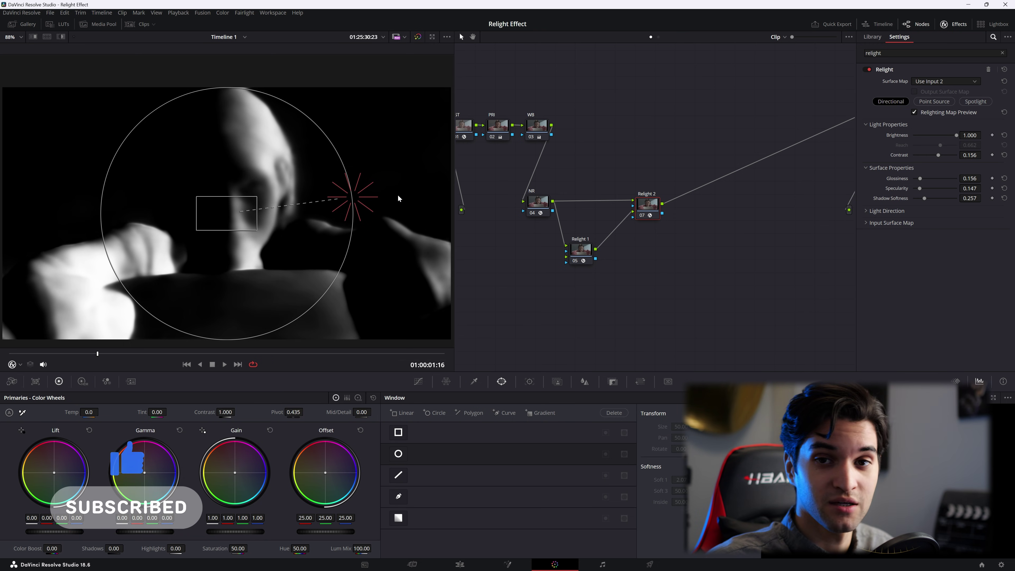
pyautogui.moveTo(352, 197)
pyautogui.mouseDown()
pyautogui.moveTo(272, 200)
pyautogui.moveTo(233, 213)
pyautogui.moveTo(188, 196)
pyautogui.moveTo(176, 206)
pyautogui.moveTo(145, 186)
pyautogui.mouseUp()
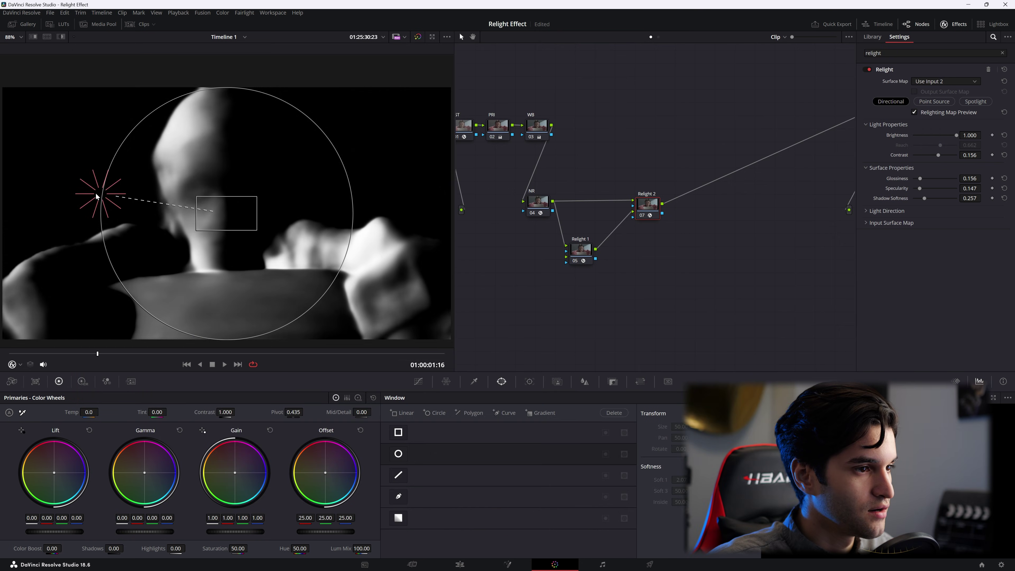
pyautogui.moveTo(96, 196); pyautogui.dragTo(324, 199)
# Set the directional light's Brightness 0.725, Contrast 0.339 and Shadow Softness 0.468
pyautogui.moveTo(867, 170); pyautogui.dragTo(873, 170)
pyautogui.moveTo(860, 204); pyautogui.dragTo(873, 205)
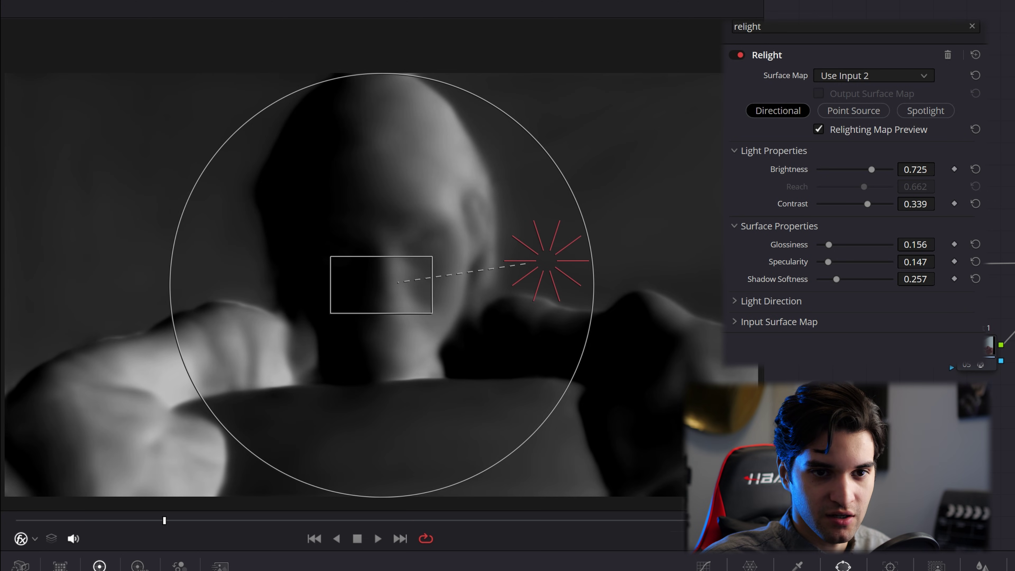
pyautogui.moveTo(836, 278)
pyautogui.mouseDown()
pyautogui.moveTo(855, 278)
pyautogui.moveTo(818, 278)
pyautogui.moveTo(906, 283)
pyautogui.moveTo(834, 286)
pyautogui.mouseUp()
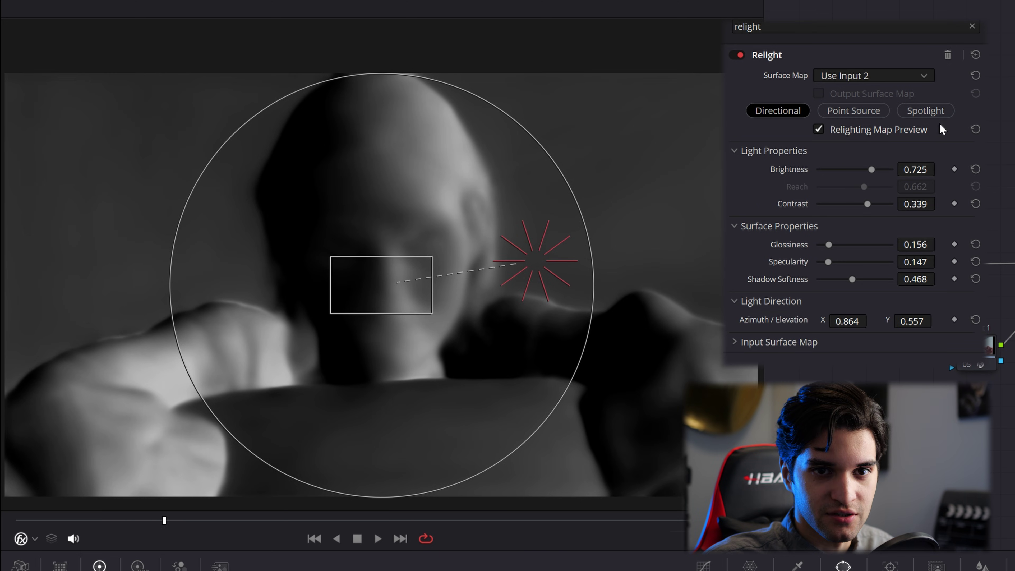
# Switch to a spotlight and aim its source and target circle at the face
pyautogui.click(941, 110)
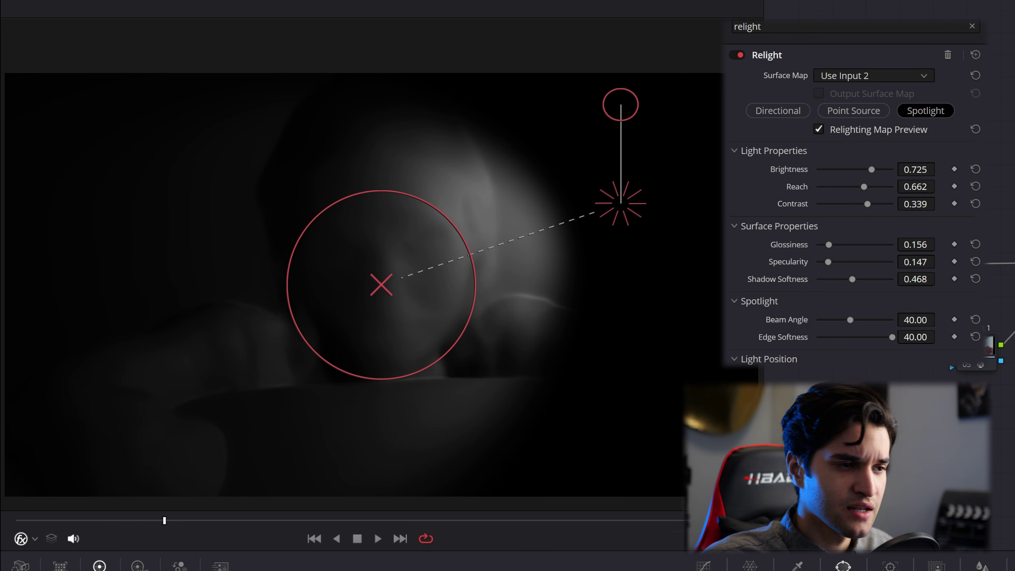
pyautogui.moveTo(624, 200); pyautogui.dragTo(405, 294)
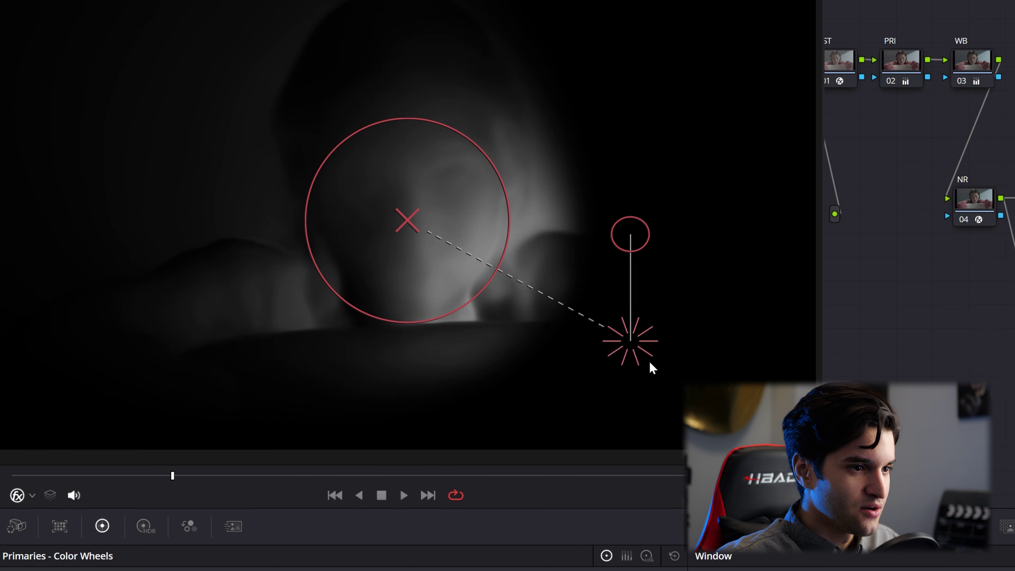
pyautogui.moveTo(650, 362); pyautogui.dragTo(516, 301)
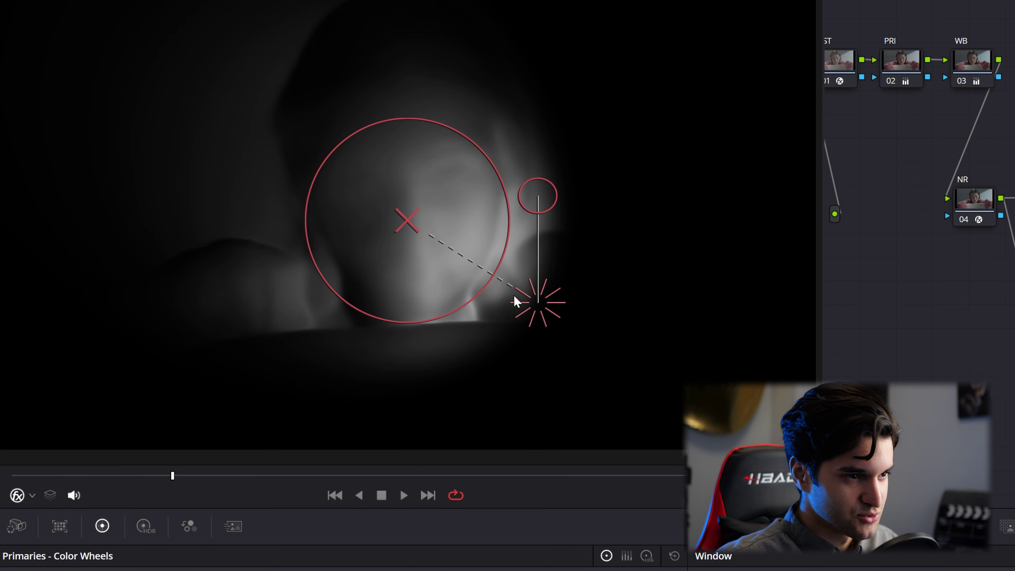
pyautogui.moveTo(423, 235); pyautogui.dragTo(392, 173)
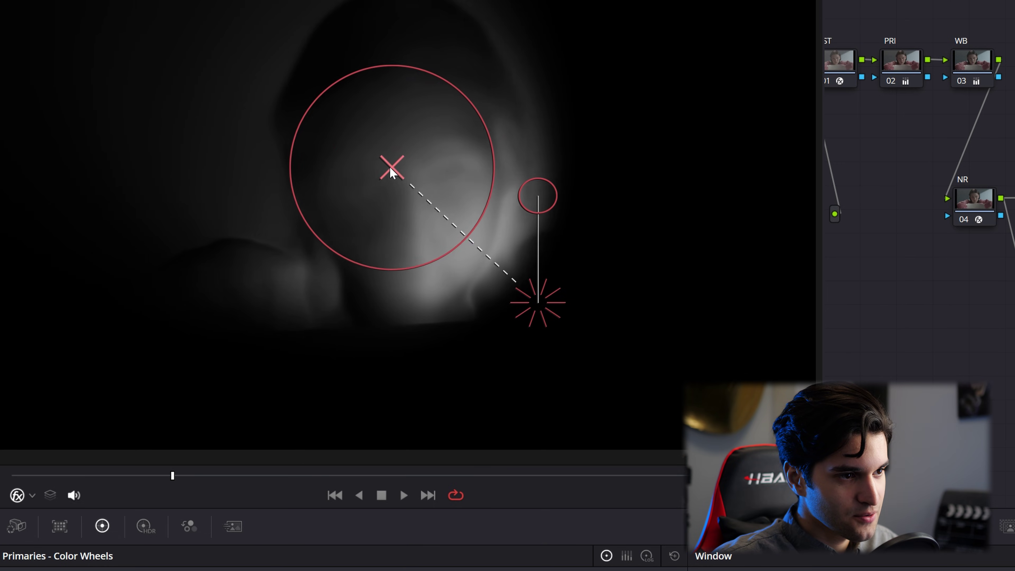
pyautogui.moveTo(537, 196); pyautogui.dragTo(505, 226)
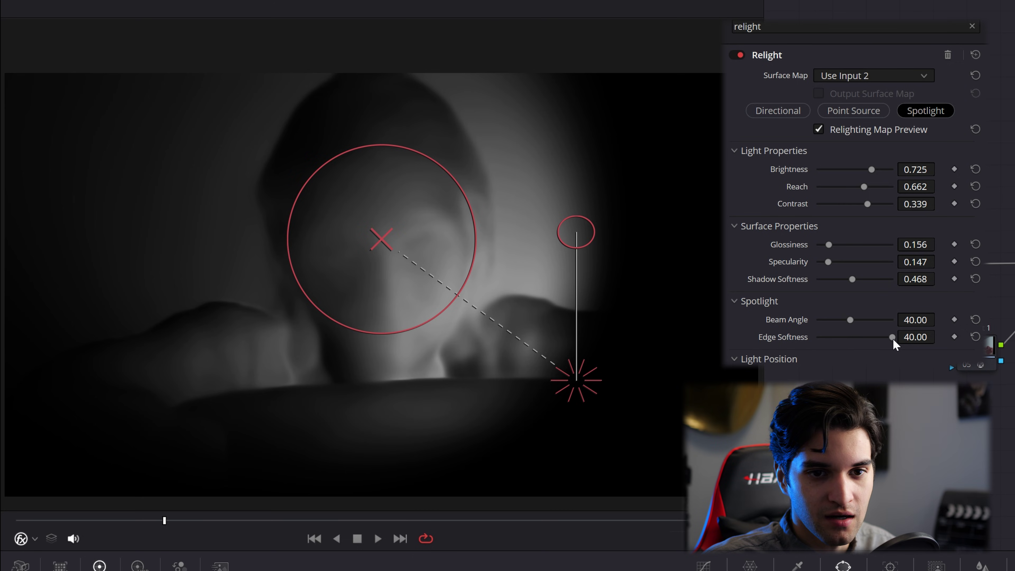
# Set the spotlight's Edge Softness 24.96, Brightness 0.706 and Beam Angle 52.02
pyautogui.moveTo(956, 232); pyautogui.dragTo(932, 231)
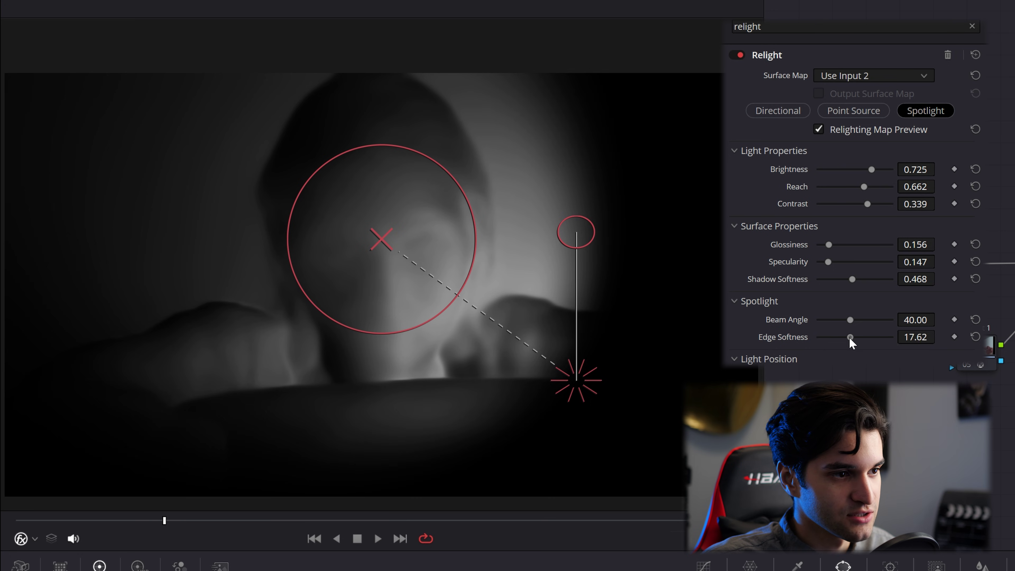
pyautogui.moveTo(850, 339); pyautogui.dragTo(865, 344)
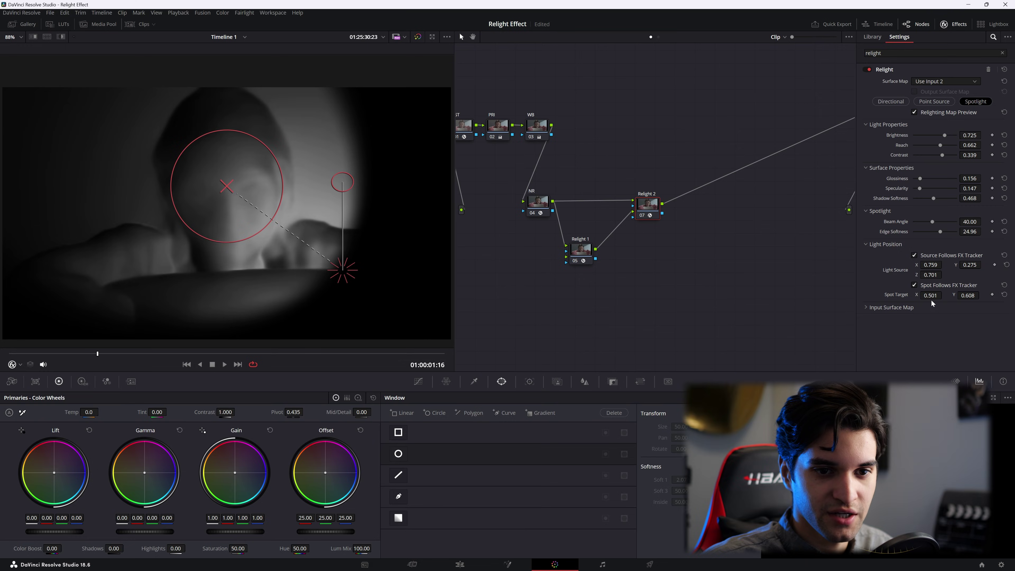
pyautogui.moveTo(944, 135); pyautogui.dragTo(944, 135)
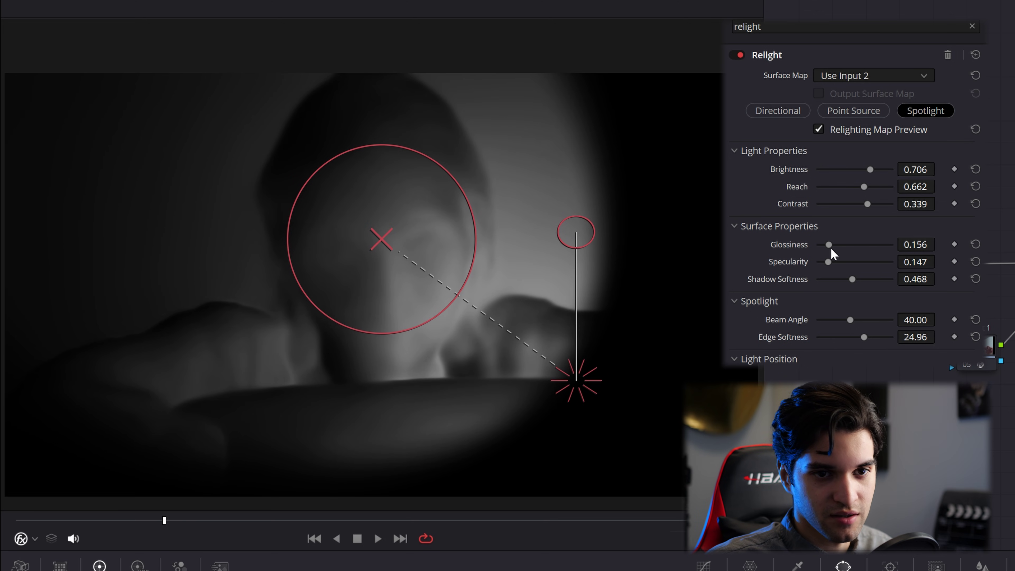
pyautogui.moveTo(850, 320); pyautogui.dragTo(837, 321)
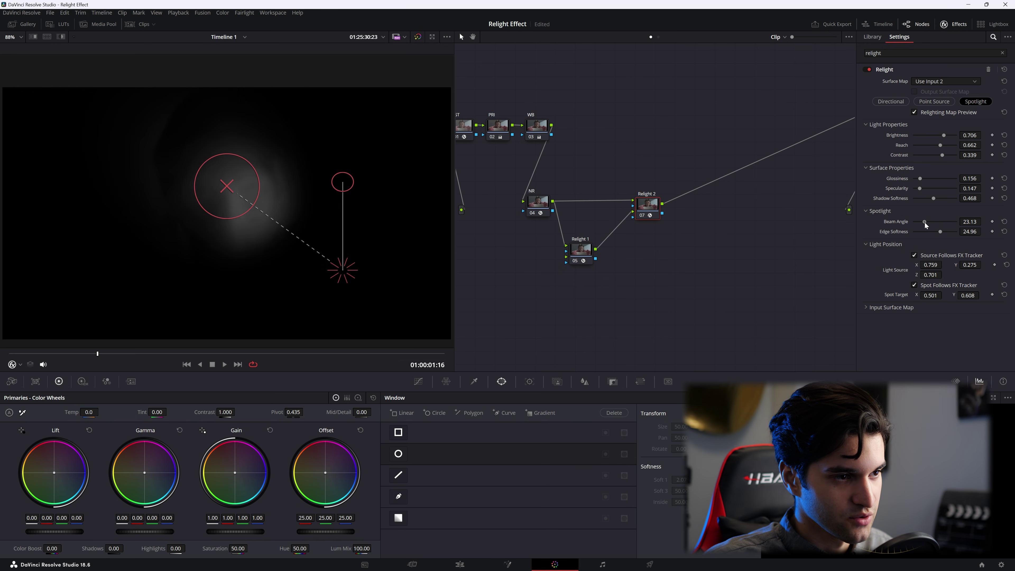
pyautogui.moveTo(924, 223); pyautogui.dragTo(938, 223)
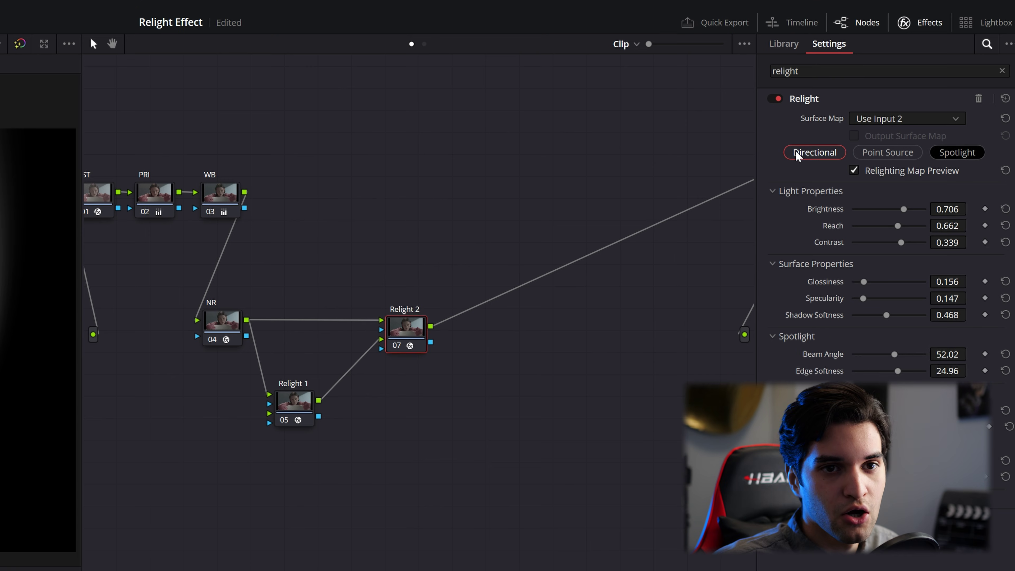
# Switch the light back to directional and raise Brightness to 1.000
pyautogui.click(880, 105)
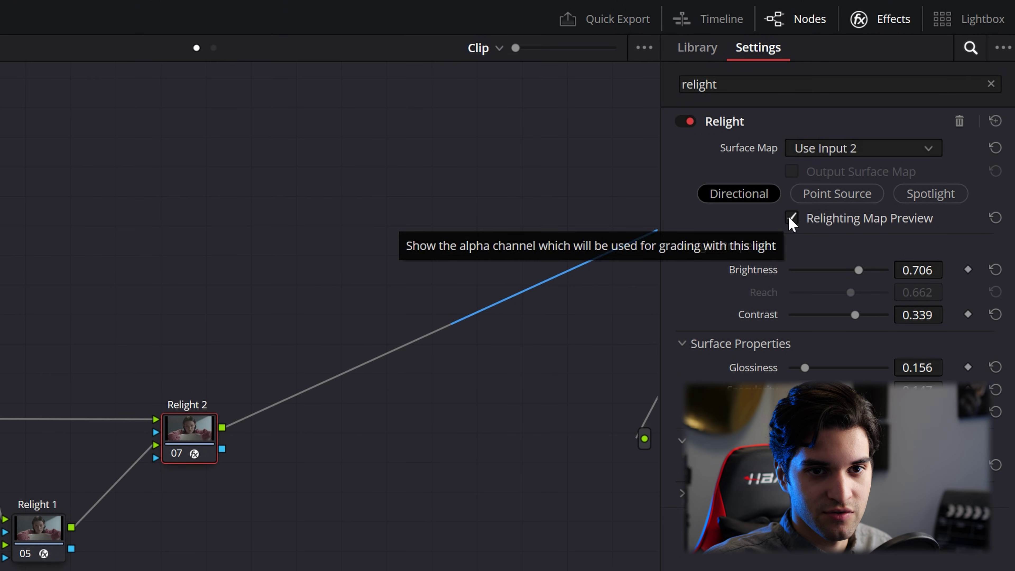
pyautogui.moveTo(859, 270); pyautogui.dragTo(885, 270)
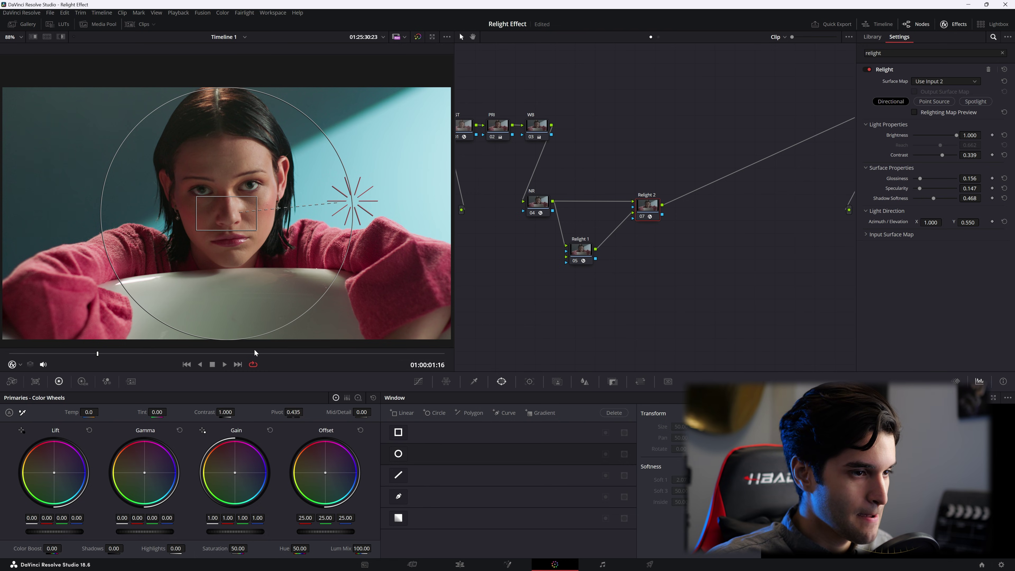
# On Relight 2, raise Gain to 1.47 and set Gamma to 0.04
pyautogui.click(169, 447)
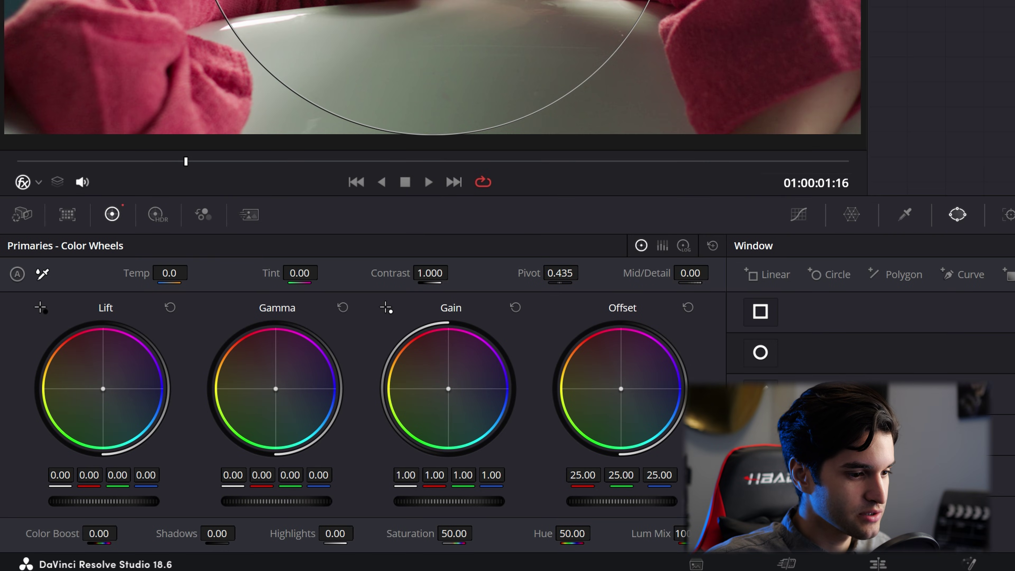
pyautogui.moveTo(449, 500); pyautogui.dragTo(374, 508)
pyautogui.moveTo(71, 536); pyautogui.dragTo(100, 536)
pyautogui.moveTo(218, 536); pyautogui.dragTo(240, 536)
# Adjust the light direction to sit at 1.000 / 0.582
pyautogui.moveTo(593, 263); pyautogui.dragTo(572, 262)
pyautogui.scroll(6, 355, 199)
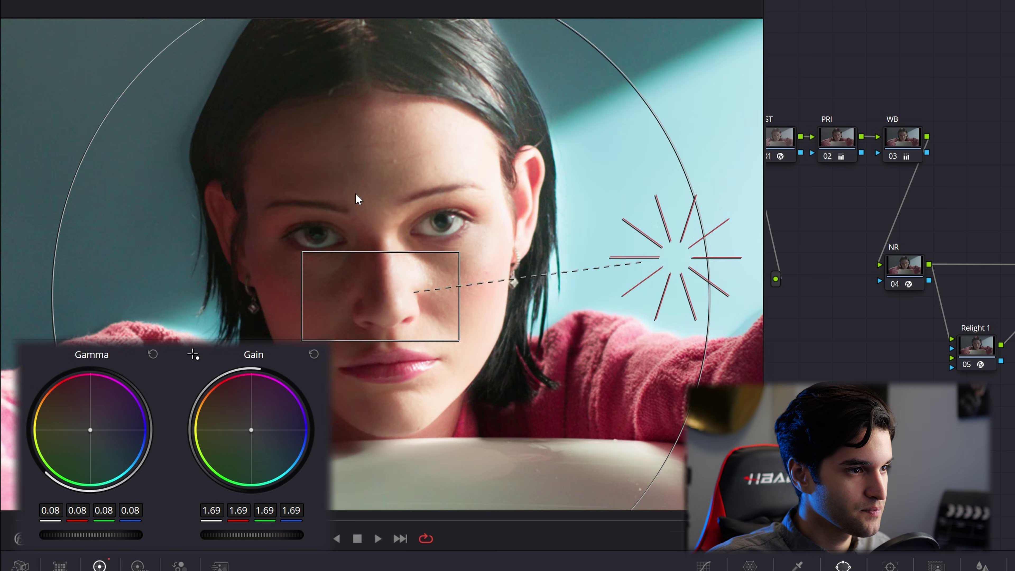
pyautogui.scroll(-8, 378, 248)
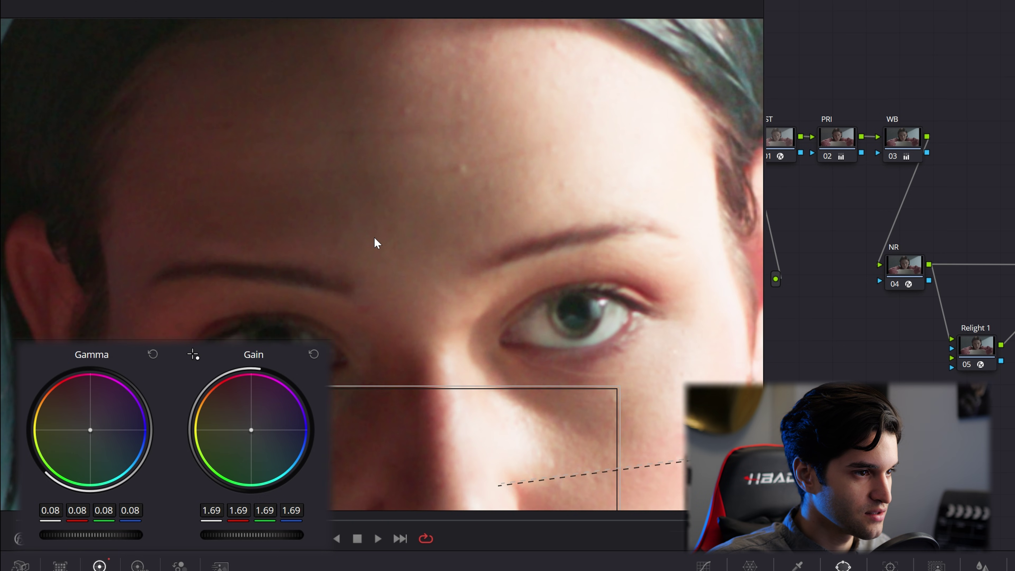
pyautogui.scroll(-5, 515, 354)
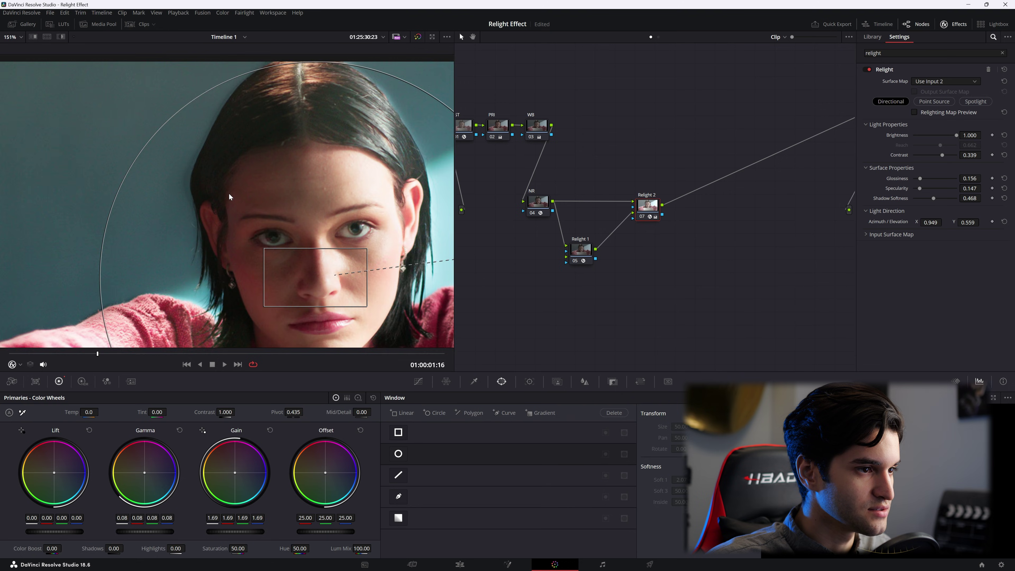
pyautogui.scroll(4, 193, 186)
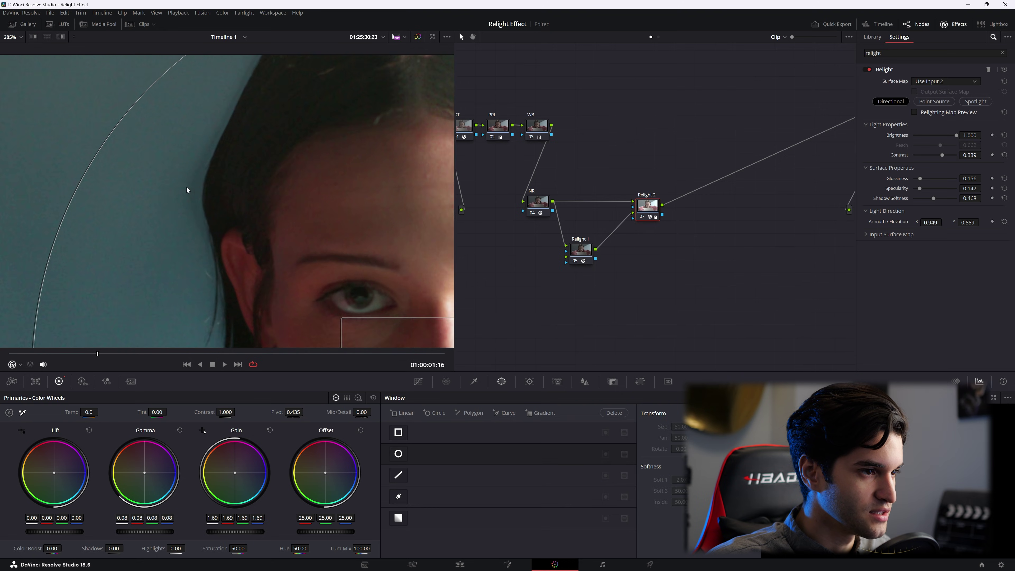
pyautogui.scroll(-6, 342, 206)
pyautogui.scroll(-4, 342, 207)
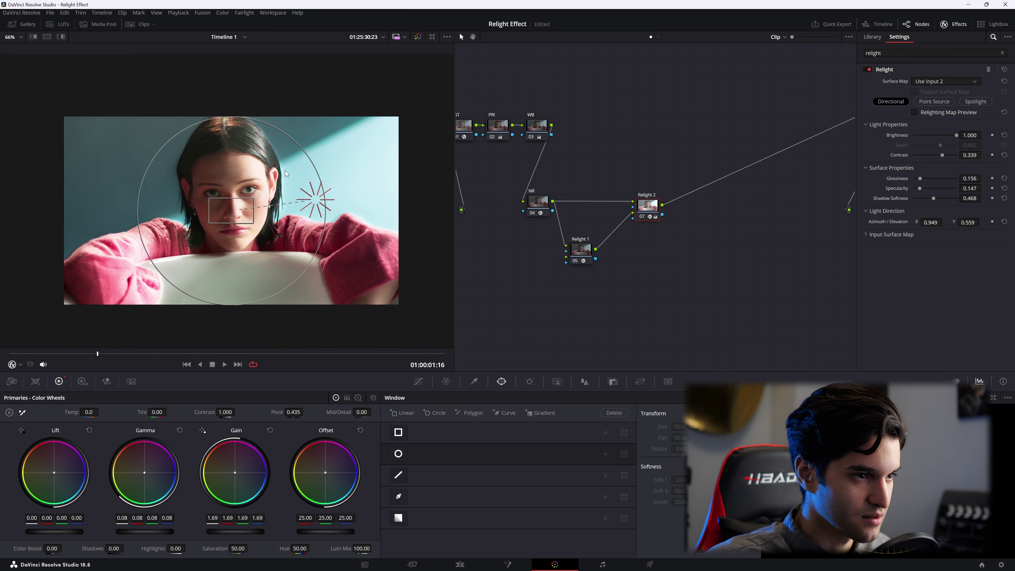
pyautogui.moveTo(328, 202); pyautogui.dragTo(350, 202)
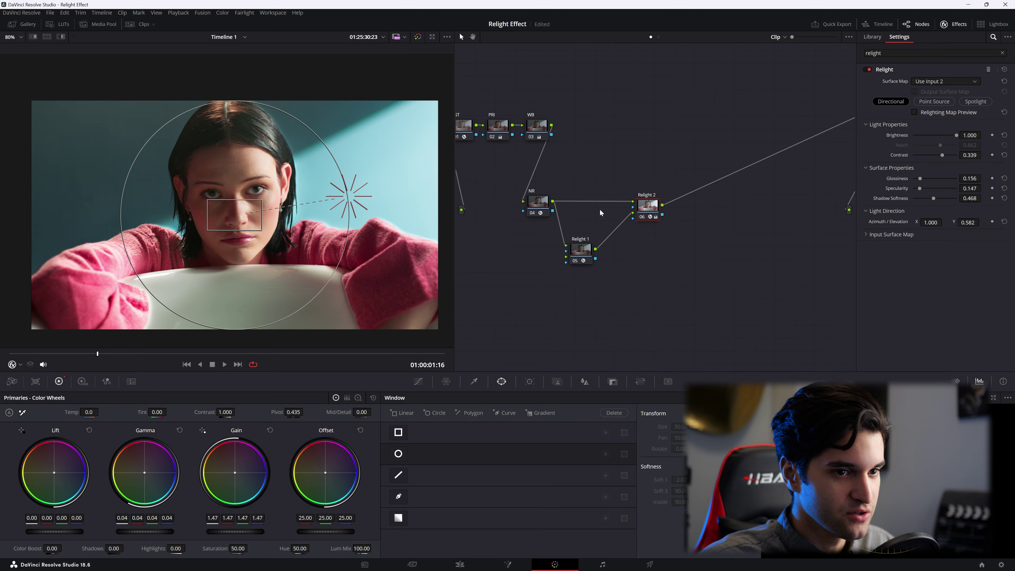
# Enable a Circle power window on Relight 2 and show its handles in the viewer
pyautogui.moveTo(644, 213); pyautogui.dragTo(644, 210)
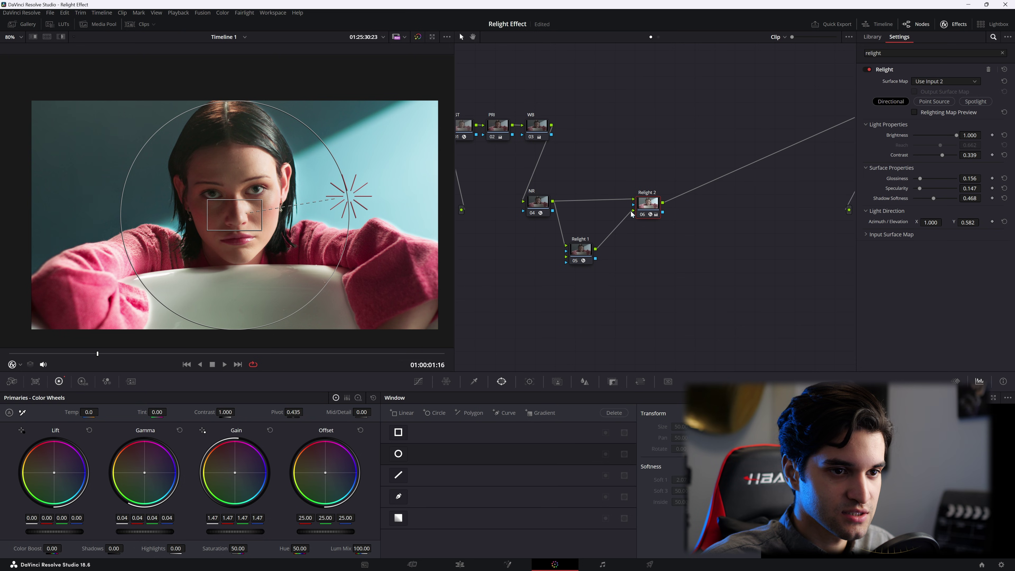
pyautogui.click(400, 454)
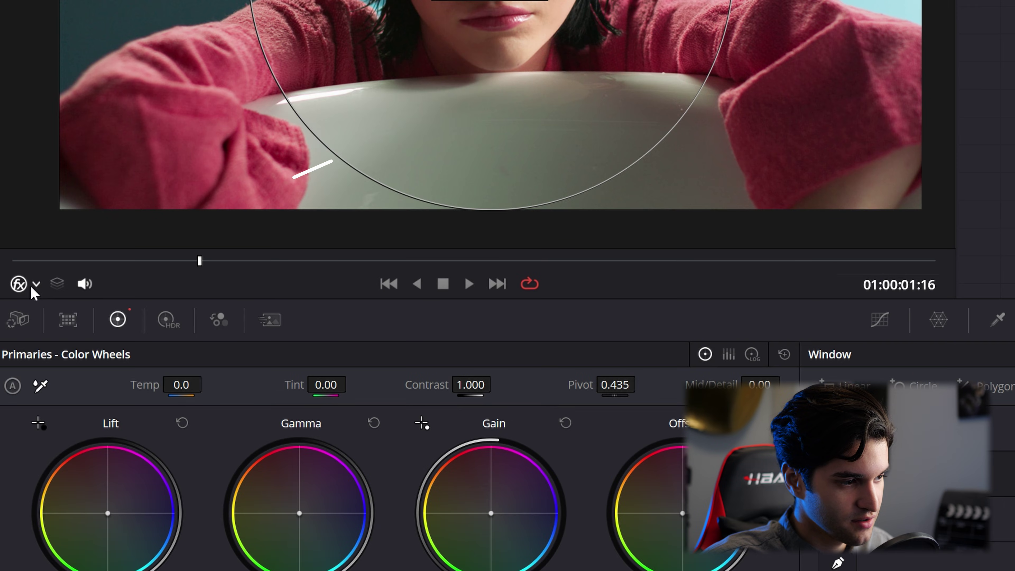
pyautogui.click(20, 364)
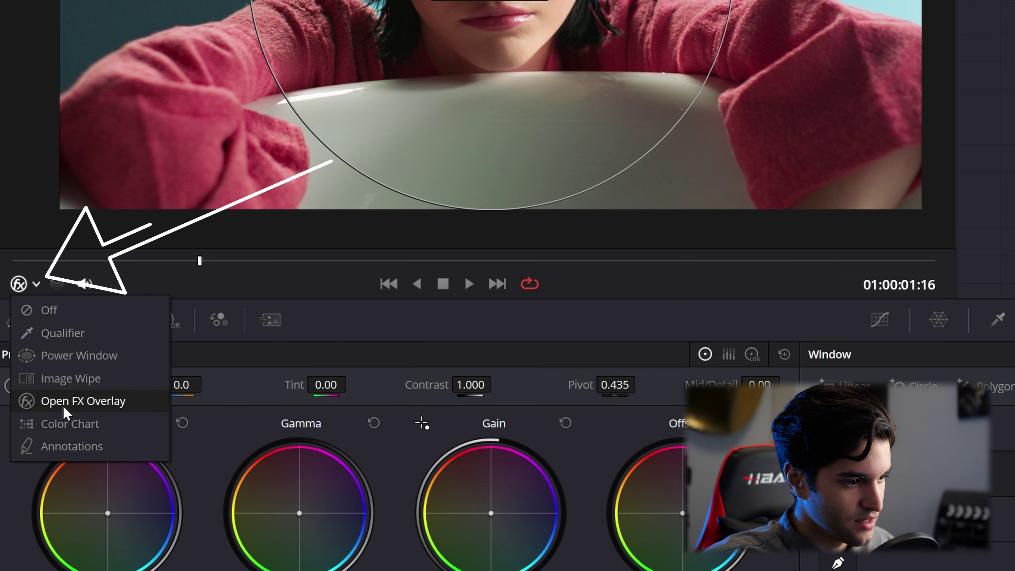
pyautogui.click(72, 363)
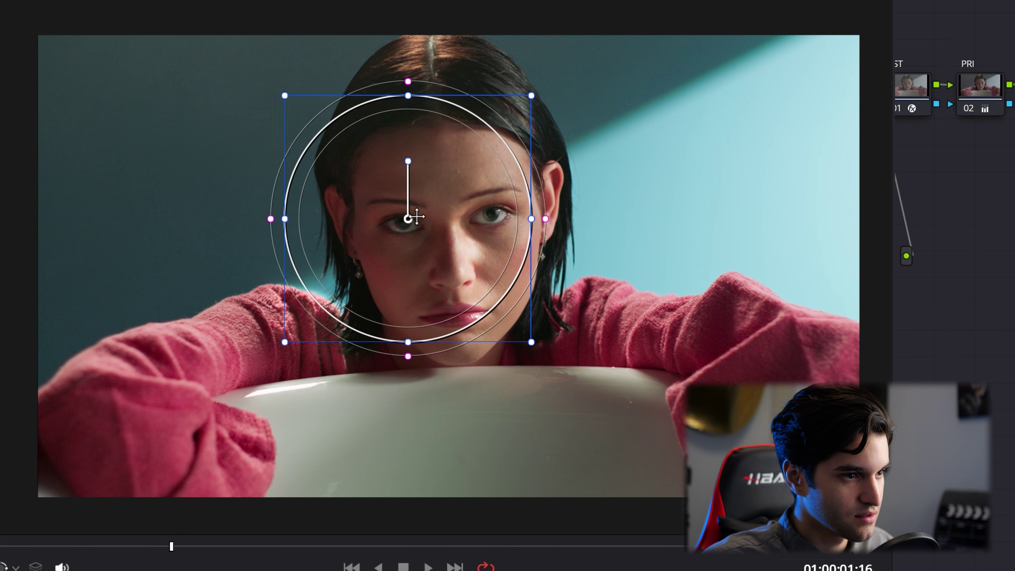
# Shape the window into a large soft oval over the face, then restore Open FX Overlay
pyautogui.moveTo(408, 215); pyautogui.dragTo(453, 209)
pyautogui.moveTo(456, 326); pyautogui.dragTo(453, 392)
pyautogui.moveTo(315, 209); pyautogui.dragTo(260, 222)
pyautogui.moveTo(453, 209); pyautogui.dragTo(432, 243)
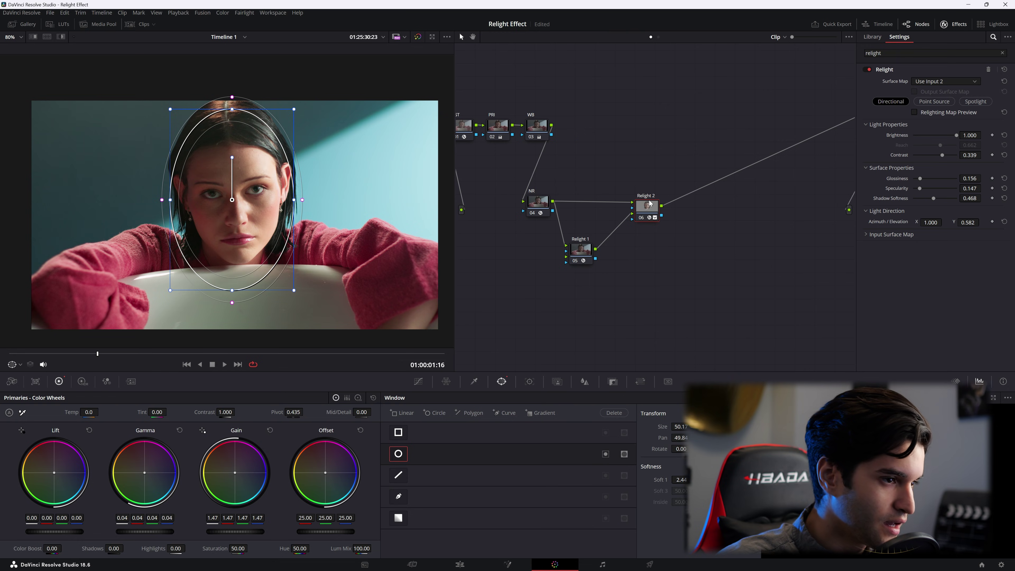
pyautogui.click(21, 364)
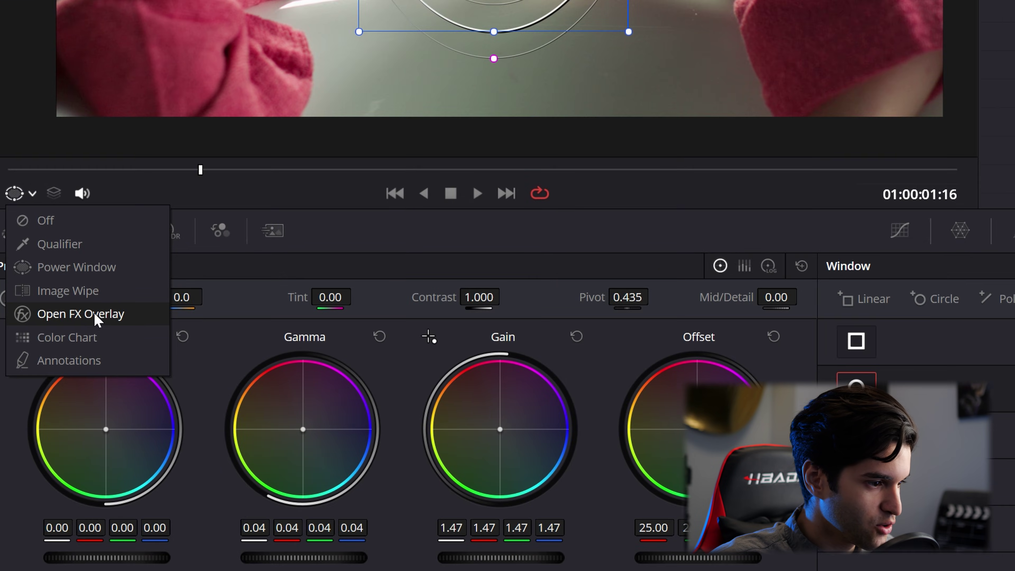
pyautogui.click(96, 316)
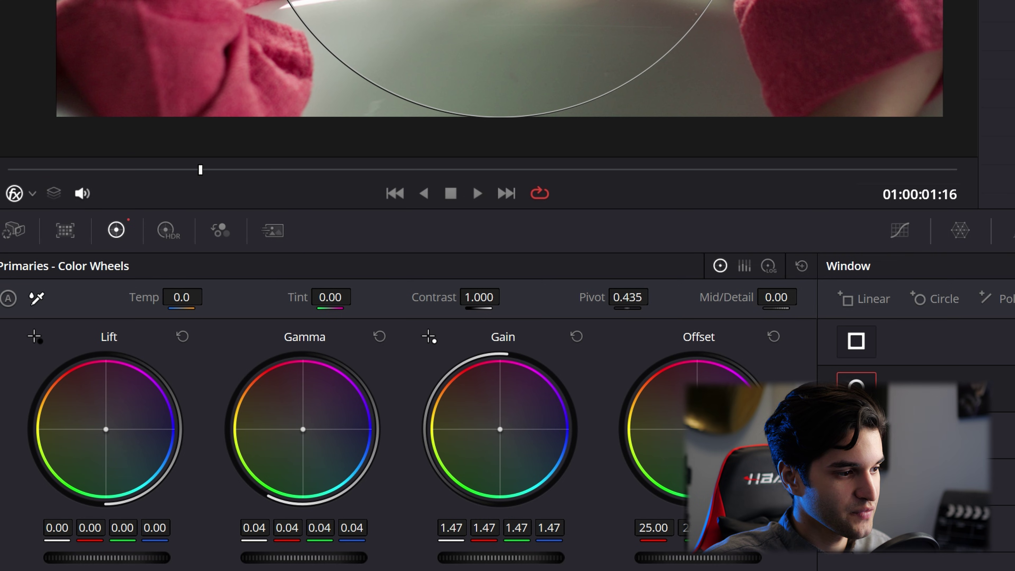
pyautogui.click(32, 195)
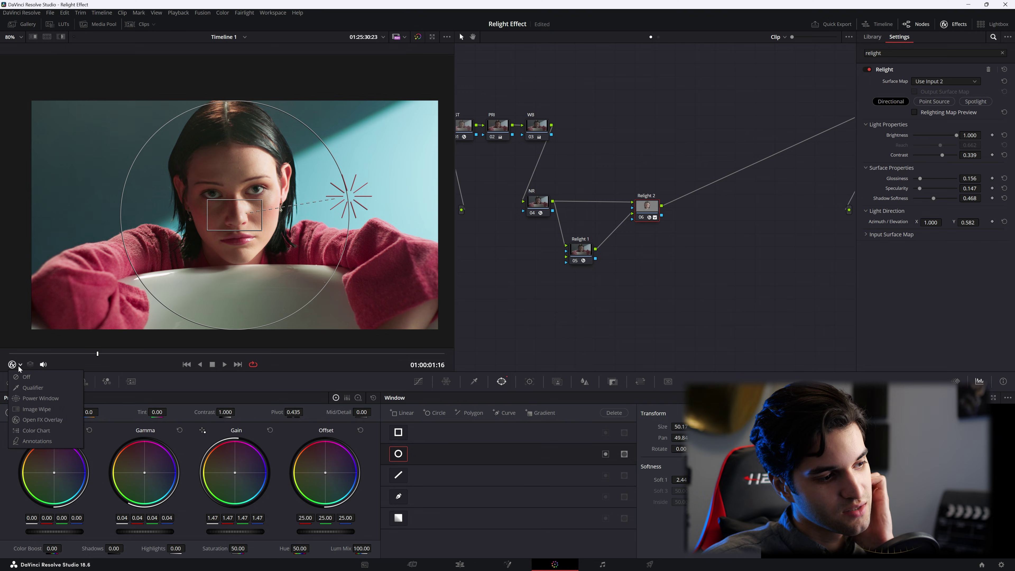
# Compare the face with and without Relight 2, leave it enabled, and nudge its node right
pyautogui.click(42, 419)
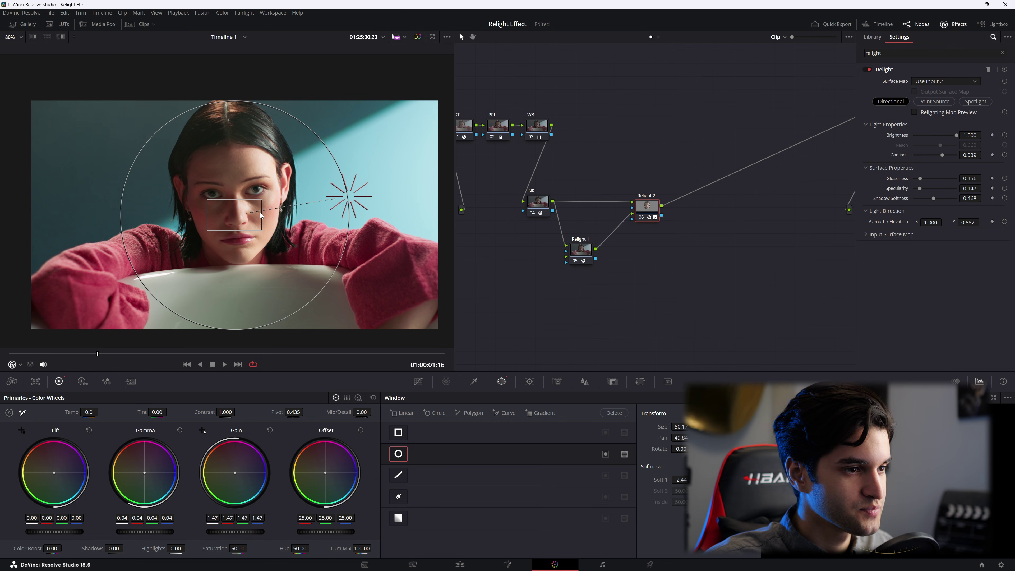
pyautogui.hotkey('ctrl', 'd')
pyautogui.hotkey('ctrl', 'd')
pyautogui.hotkey('ctrl', 'd')
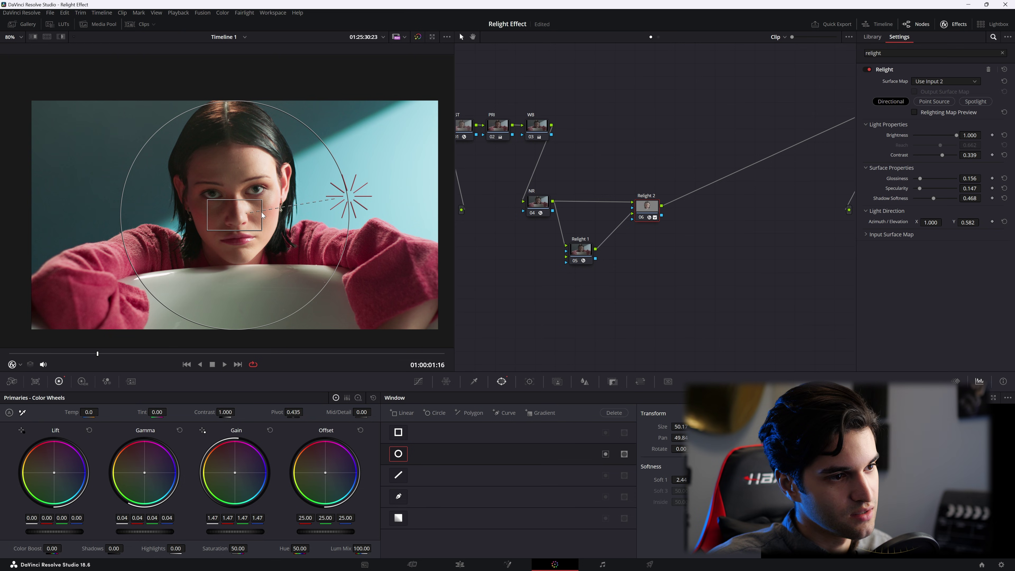
pyautogui.hotkey('ctrl', 'd')
pyautogui.hotkey('ctrl', 'd')
pyautogui.hotkey('ctrl', 'd')
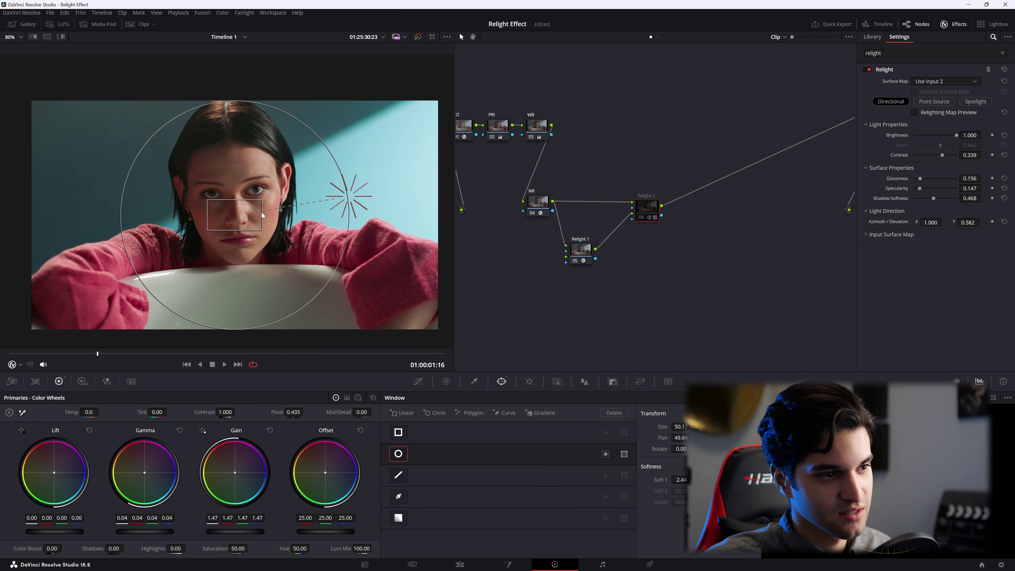
pyautogui.hotkey('ctrl', 'd')
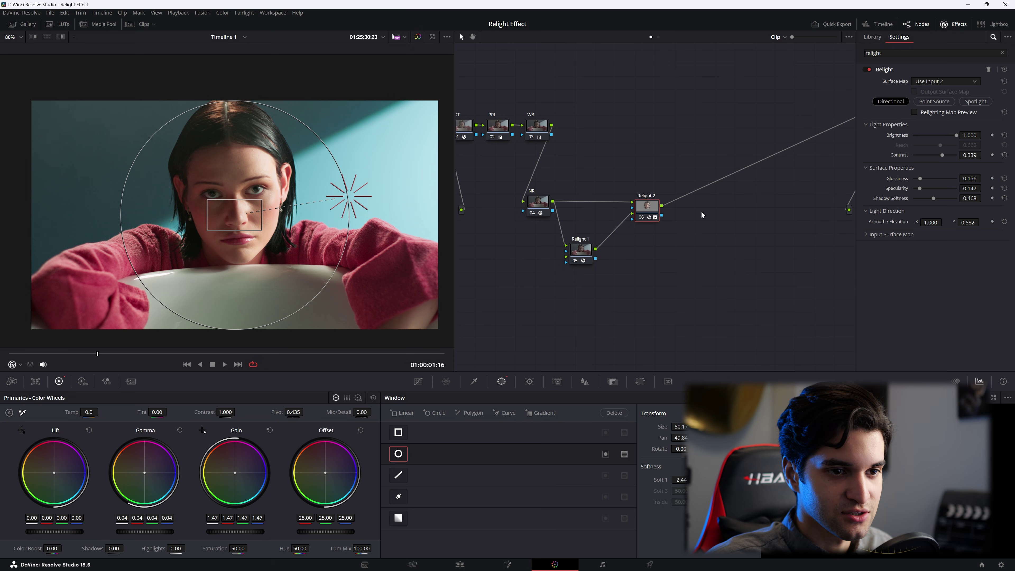
pyautogui.moveTo(654, 213); pyautogui.dragTo(662, 212)
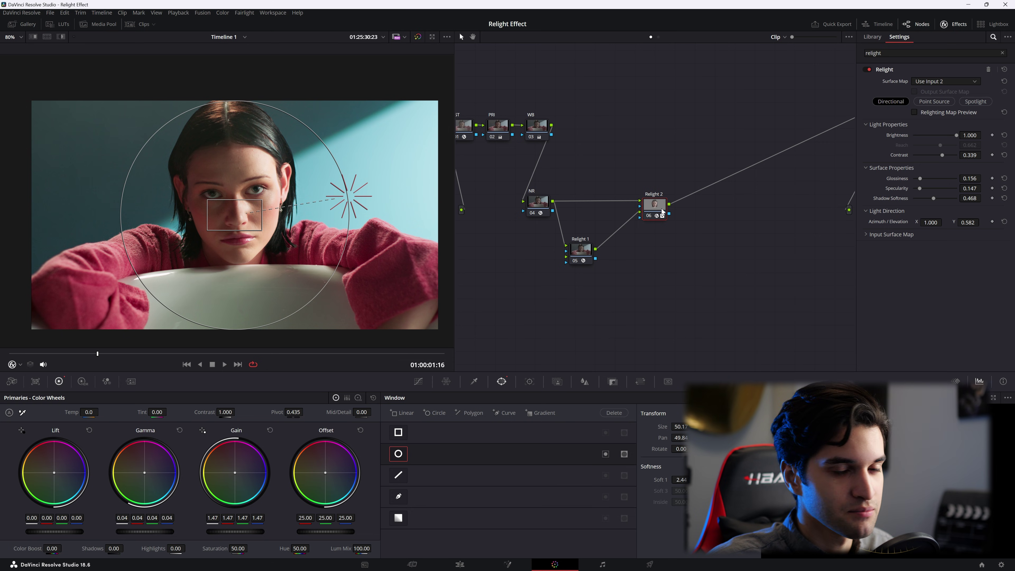
# Switch Relight 2 to a point-source light and place it on the wall left of her face
pyautogui.click(934, 102)
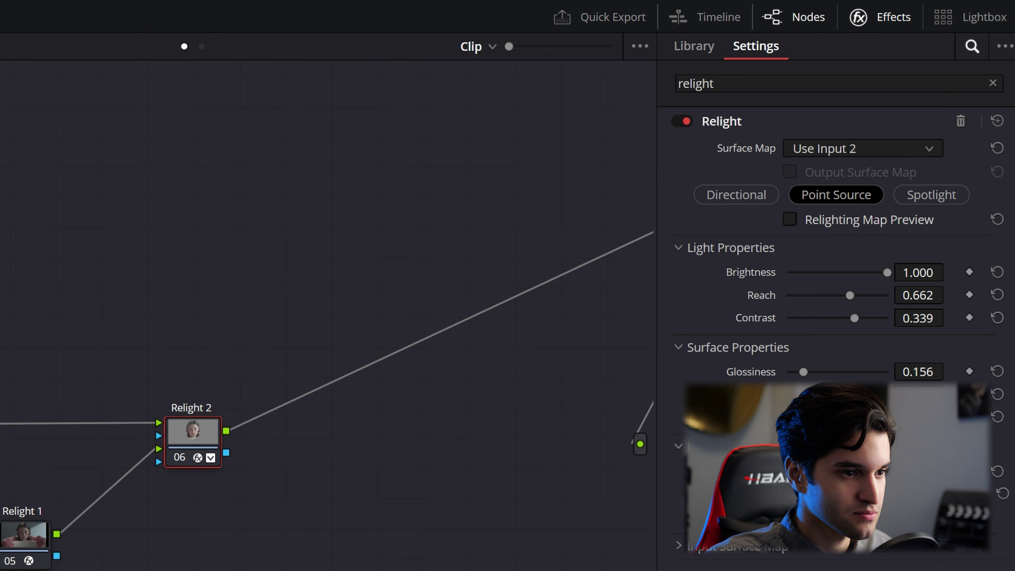
pyautogui.moveTo(250, 237); pyautogui.dragTo(259, 241)
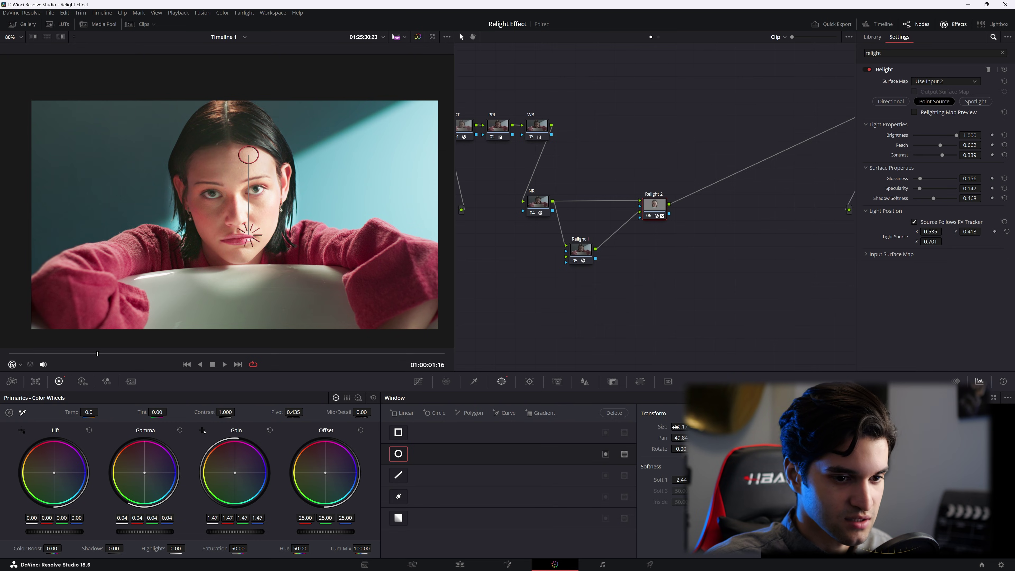
pyautogui.moveTo(250, 235); pyautogui.dragTo(122, 177)
pyautogui.moveTo(119, 80); pyautogui.dragTo(131, 22)
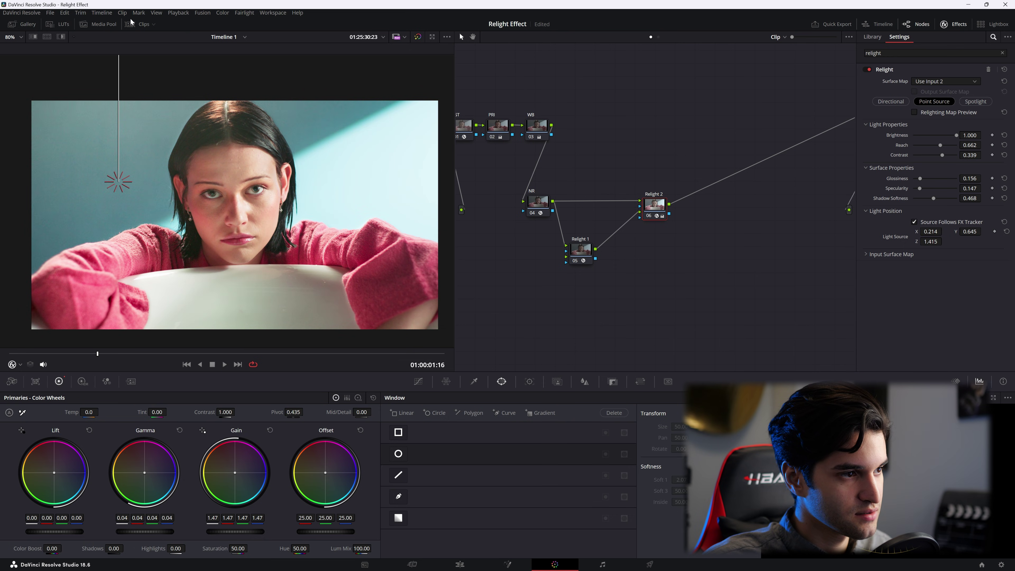
pyautogui.moveTo(118, 182); pyautogui.dragTo(120, 102)
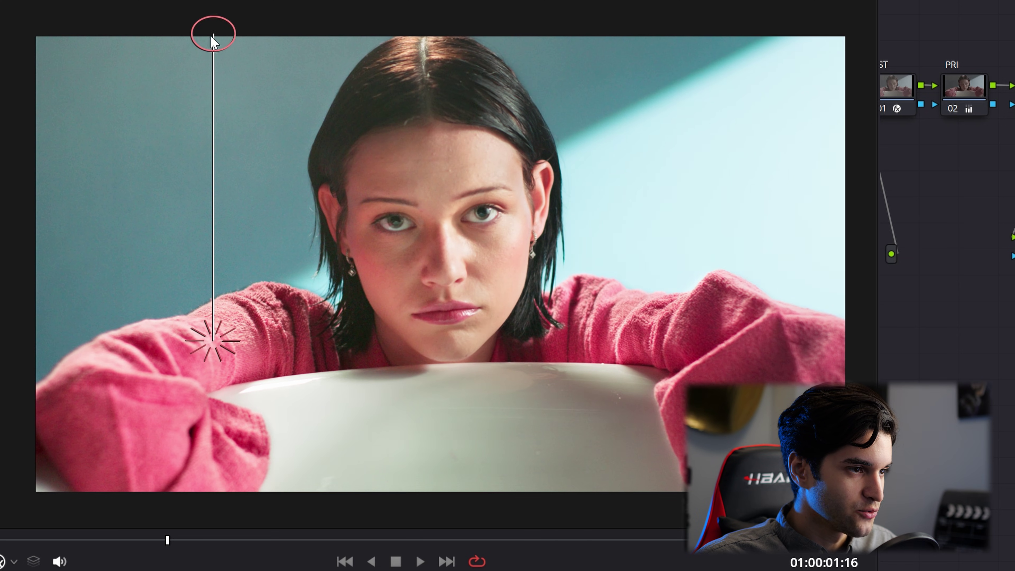
pyautogui.moveTo(213, 40); pyautogui.dragTo(213, 28)
pyautogui.moveTo(216, 337); pyautogui.dragTo(201, 219)
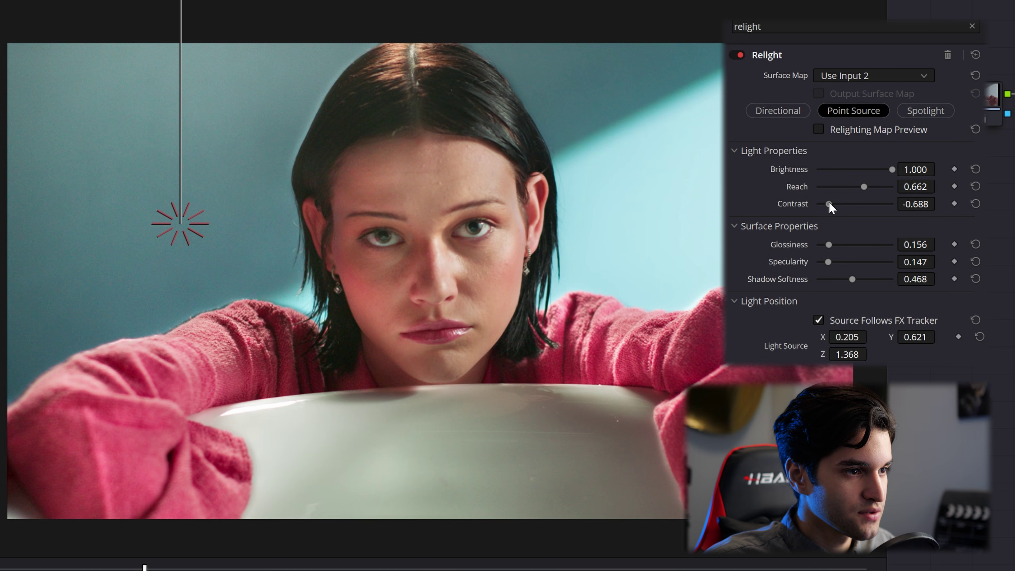
# Set the point light to Contrast 0.009, Brightness 0.853 and Glossiness 0.257
pyautogui.moveTo(828, 201); pyautogui.dragTo(857, 208)
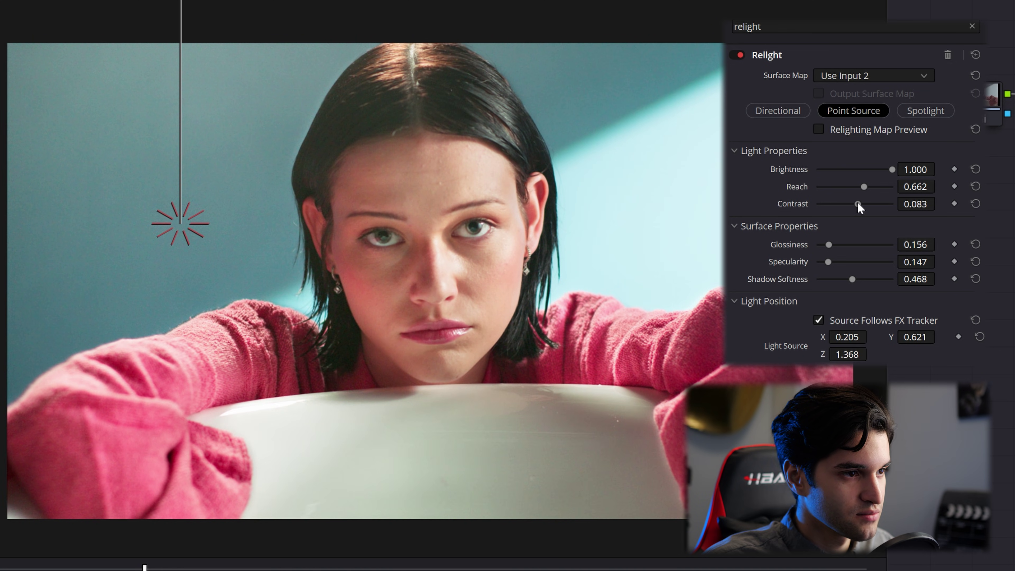
pyautogui.moveTo(891, 168)
pyautogui.mouseDown()
pyautogui.moveTo(875, 170)
pyautogui.moveTo(884, 174)
pyautogui.mouseUp()
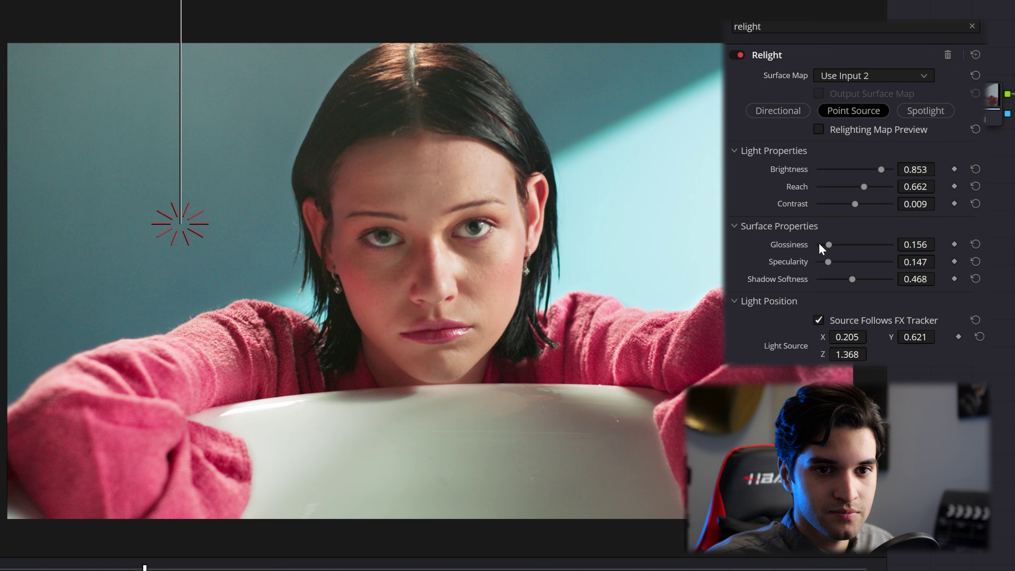
pyautogui.moveTo(831, 245); pyautogui.dragTo(855, 243)
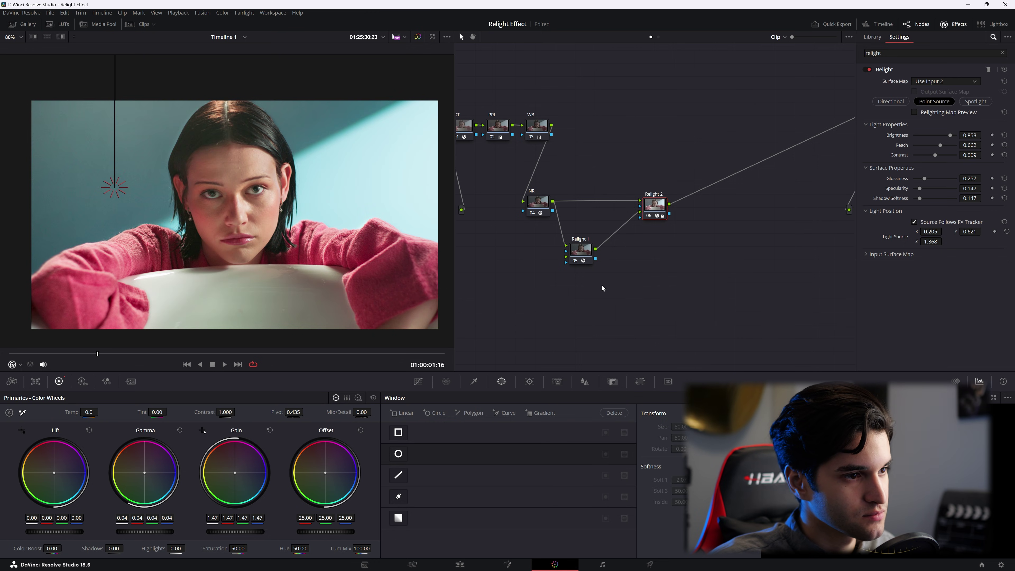
# Compare Relight 2 on and off, then move the point light higher and nearer the left of her head
pyautogui.hotkey('ctrl', 'd')
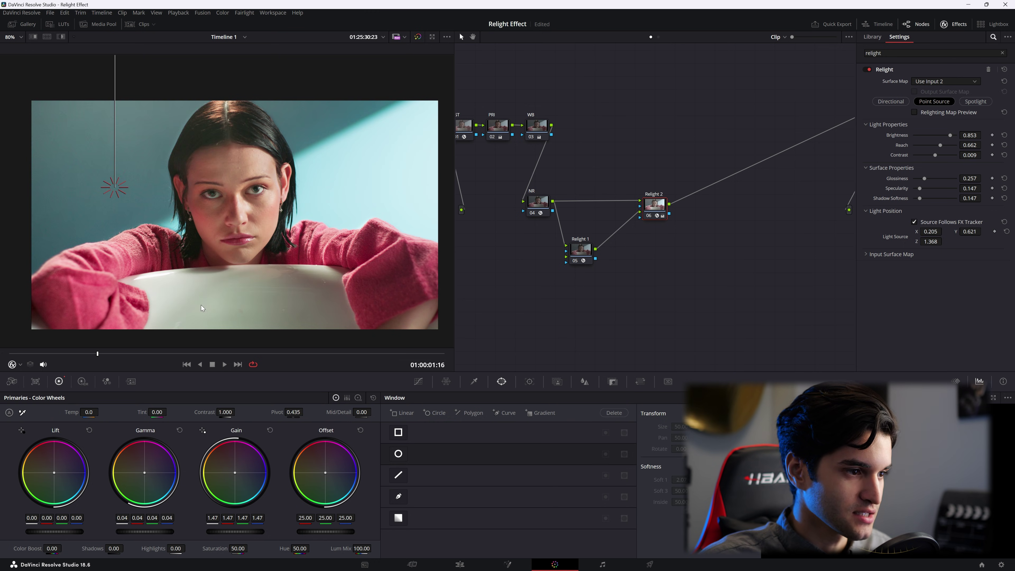
pyautogui.hotkey('ctrl', 'd')
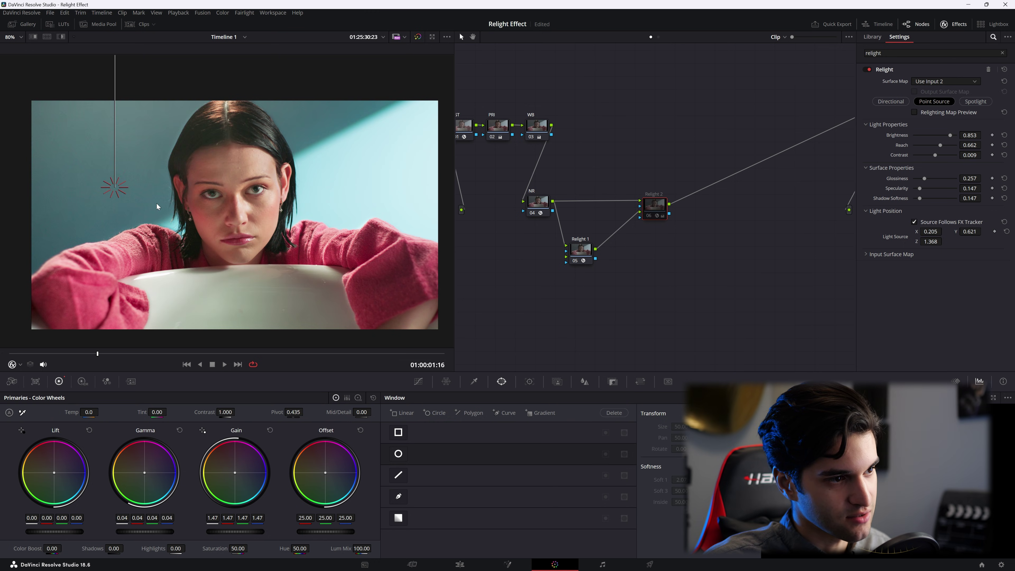
pyautogui.scroll(1, 256, 191)
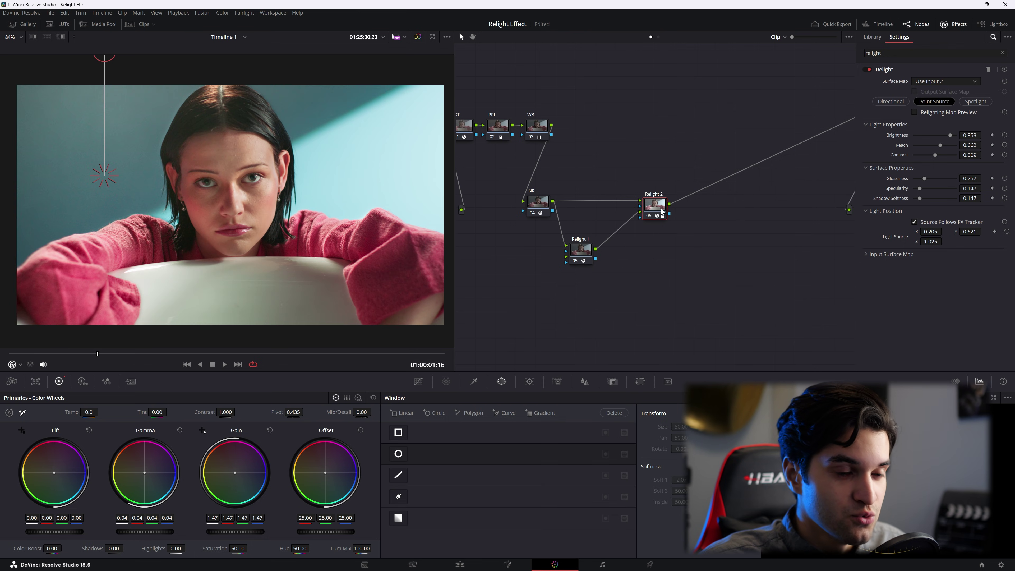
pyautogui.moveTo(661, 212); pyautogui.dragTo(666, 210)
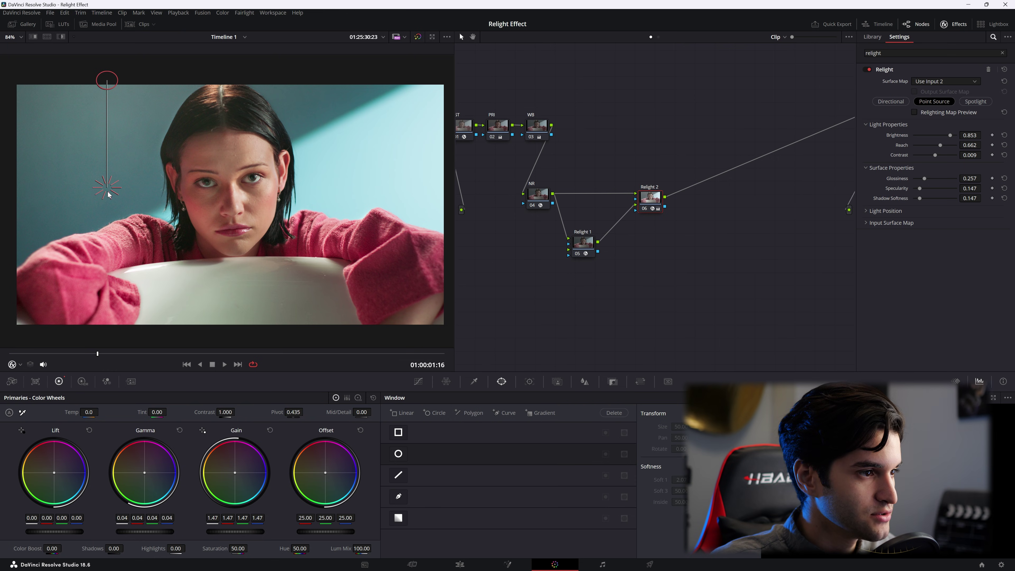
pyautogui.moveTo(108, 191); pyautogui.dragTo(126, 175)
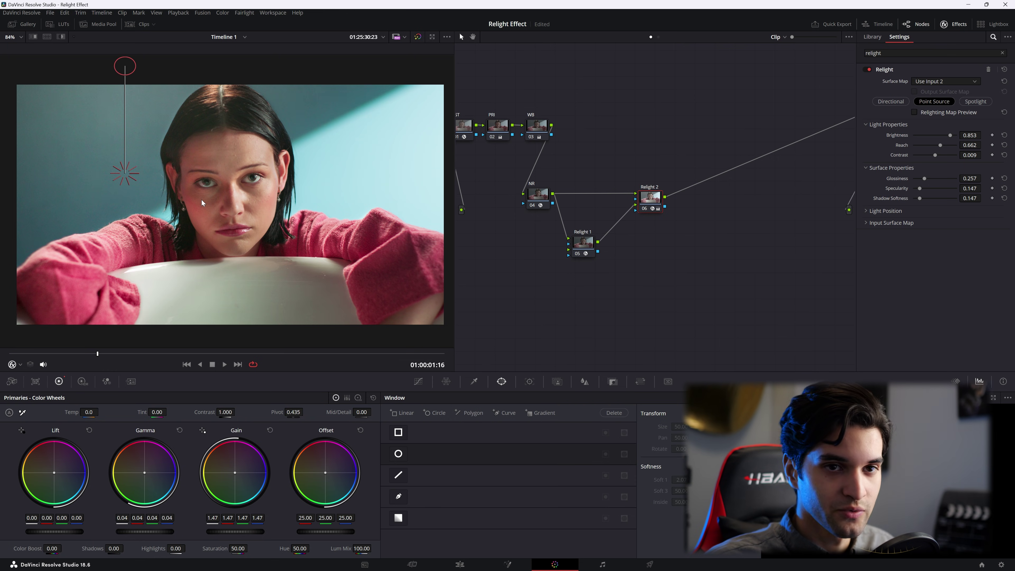